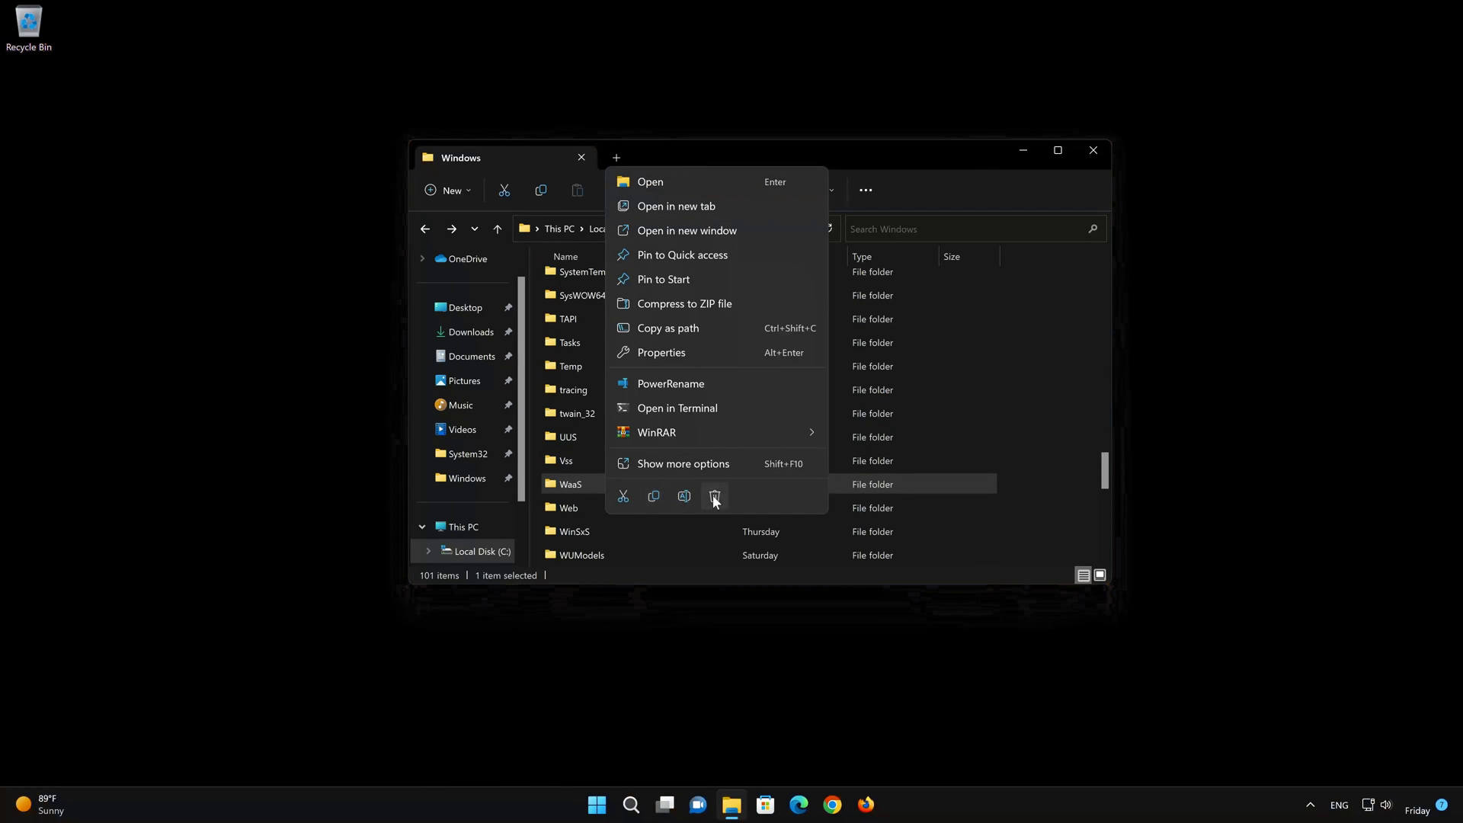
# Attempt to delete the WaaS folder twice and dismiss the access denied message
pyautogui.click(715, 497)
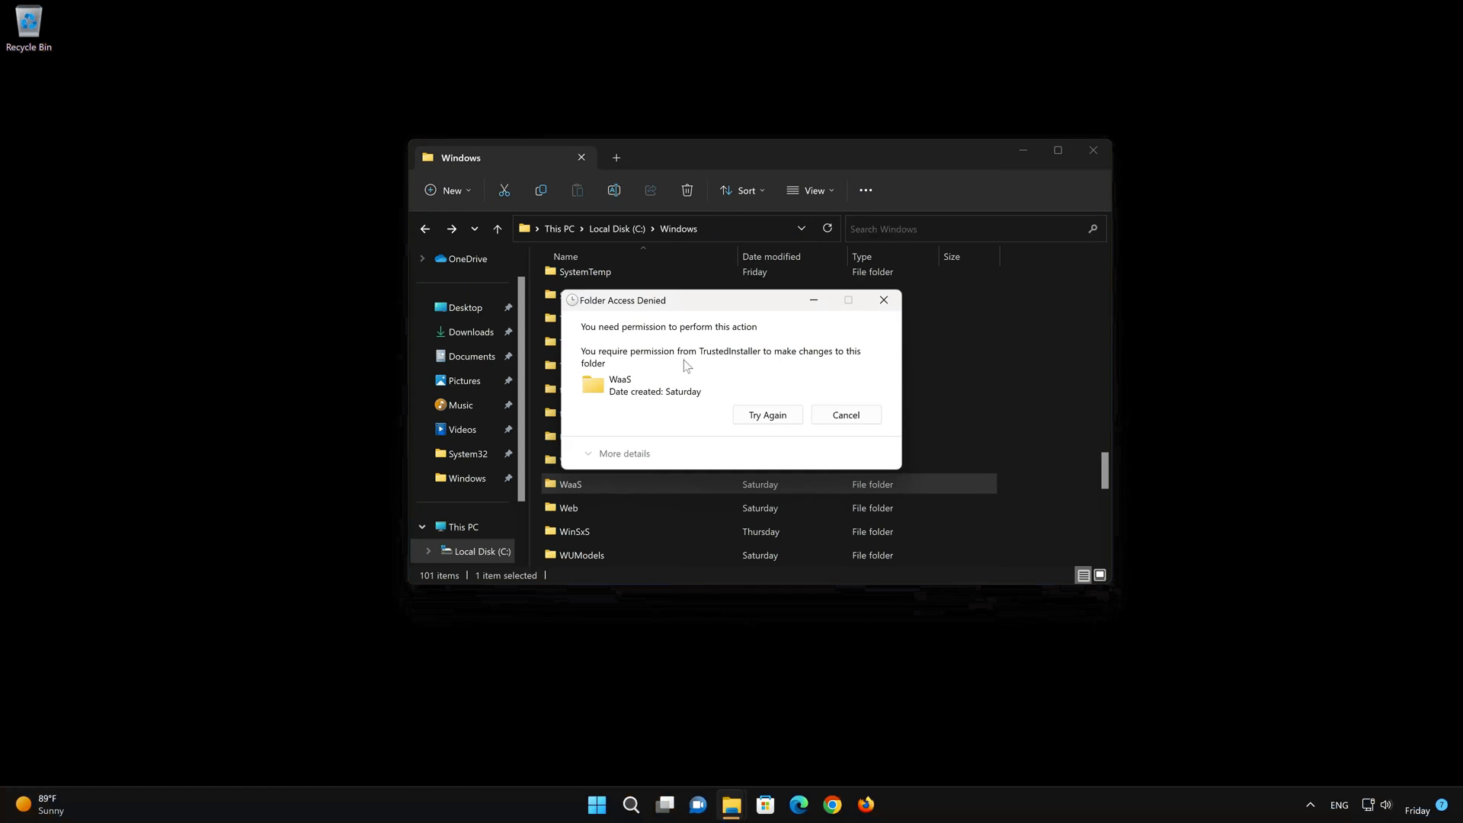
pyautogui.click(767, 418)
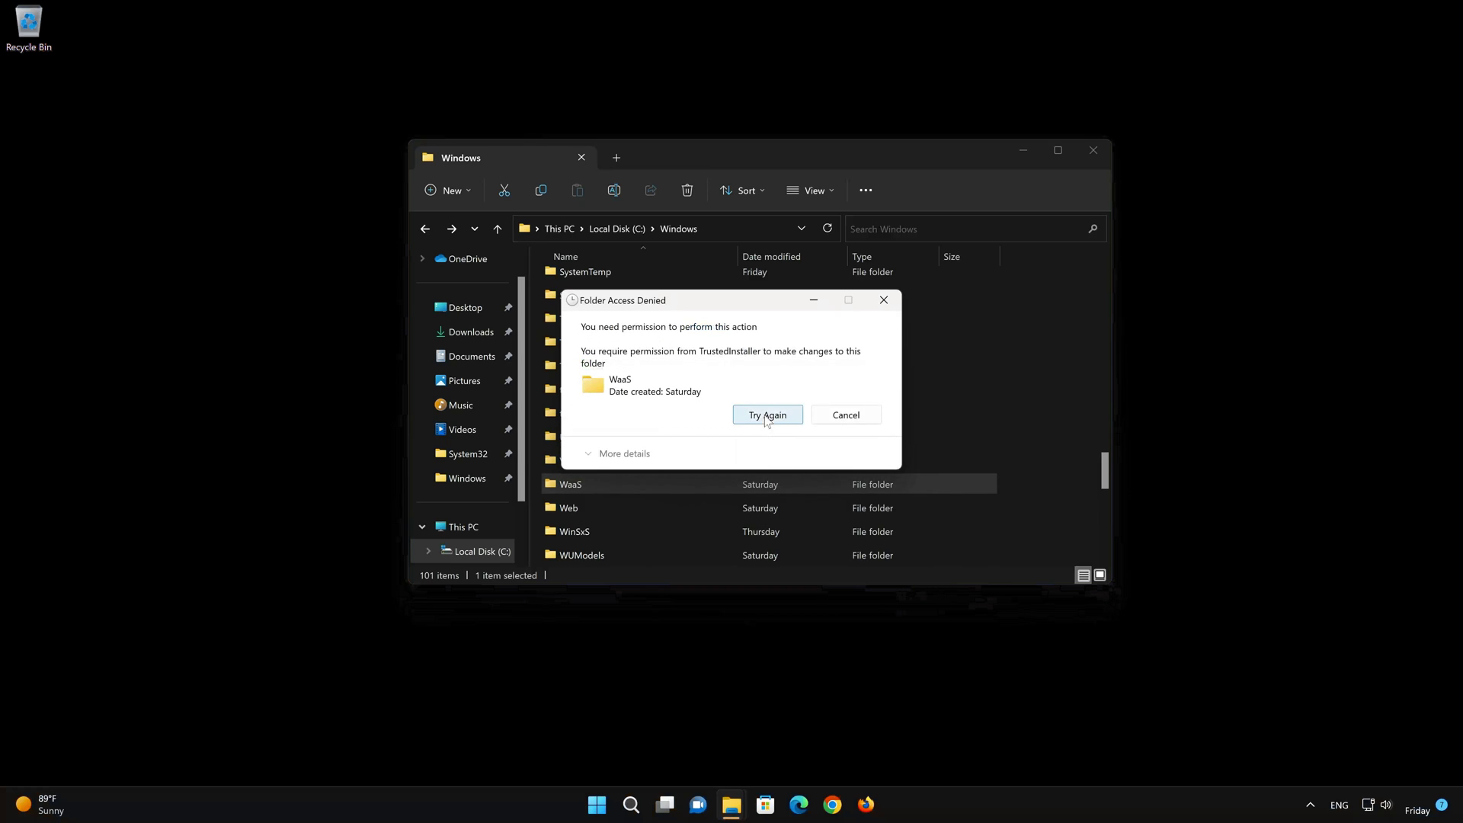
pyautogui.click(882, 302)
pyautogui.scroll(-5, 830, 323)
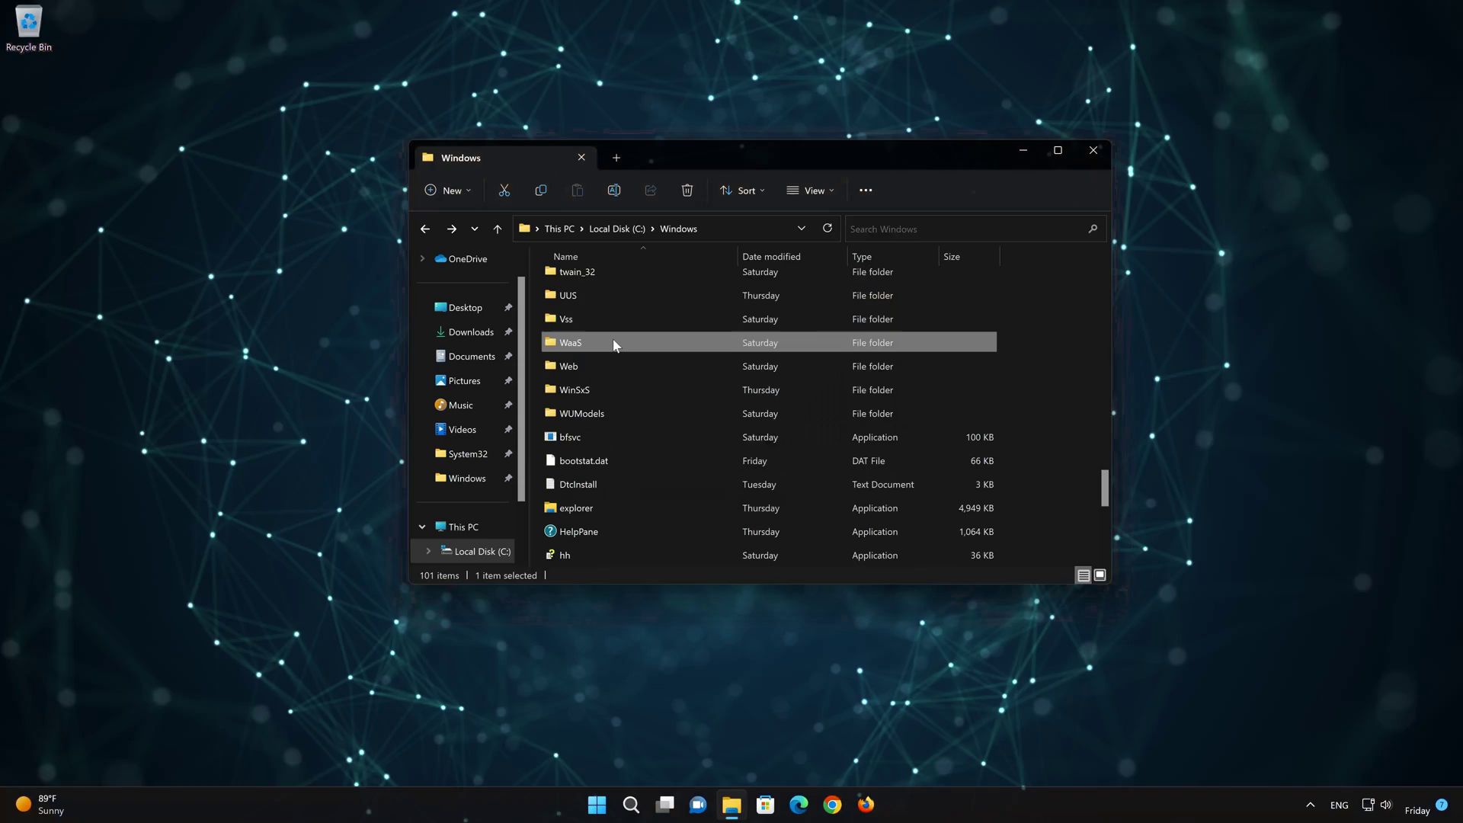
# Bring up the WaaS folder's Advanced Security Settings from its Properties Security tab
pyautogui.rightClick(612, 340)
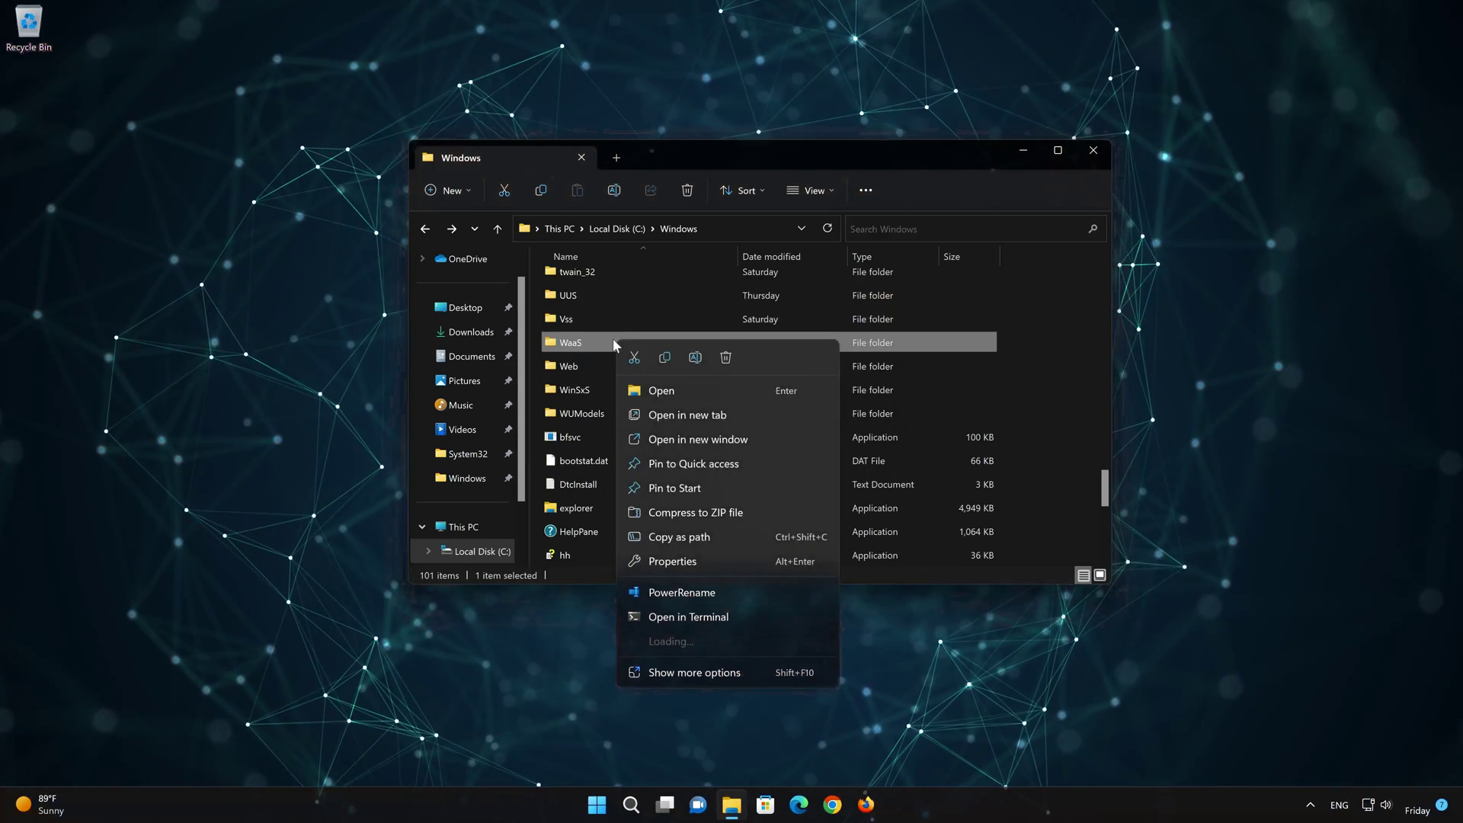
pyautogui.click(673, 562)
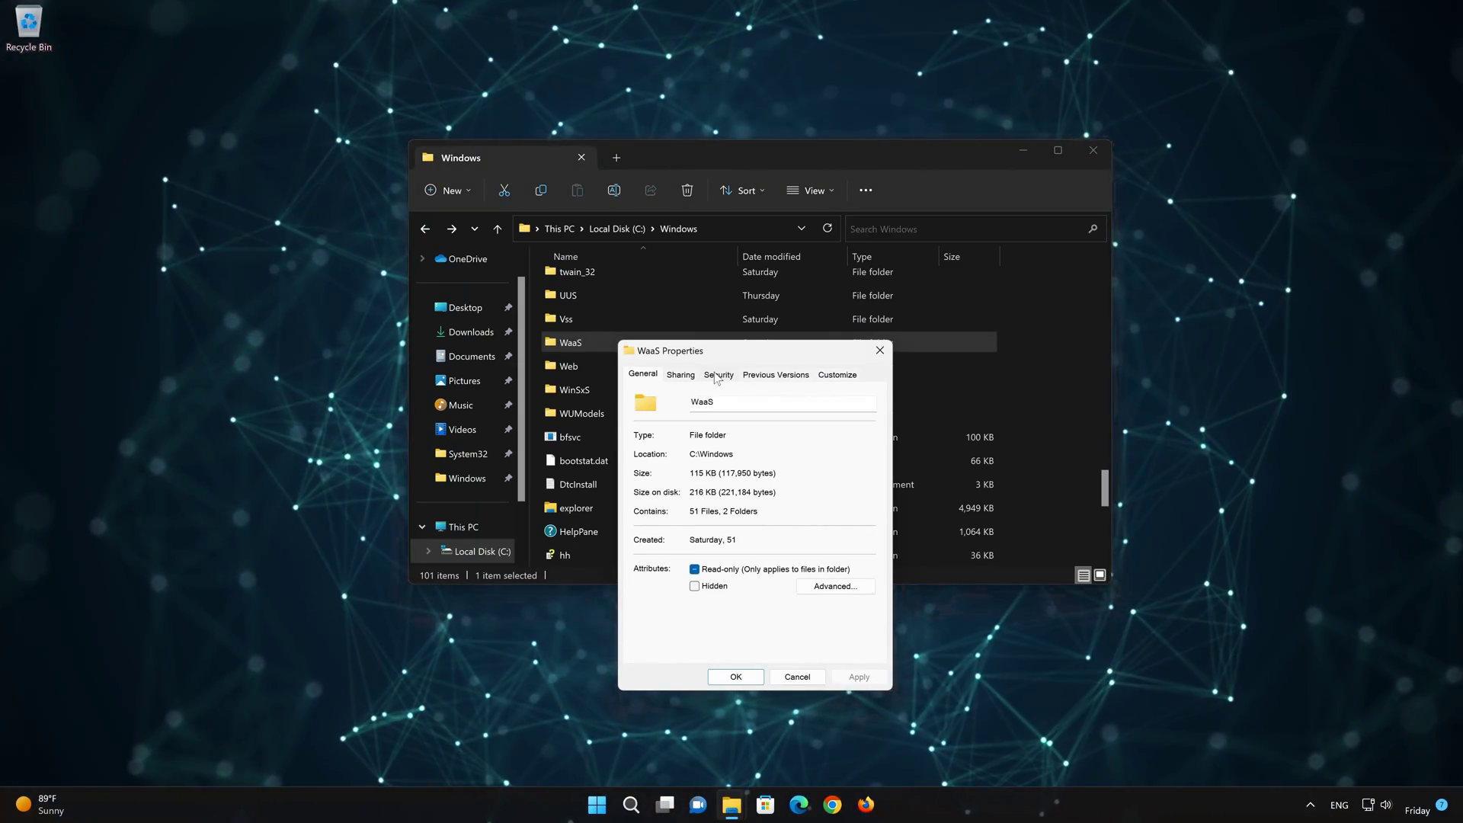
pyautogui.click(717, 376)
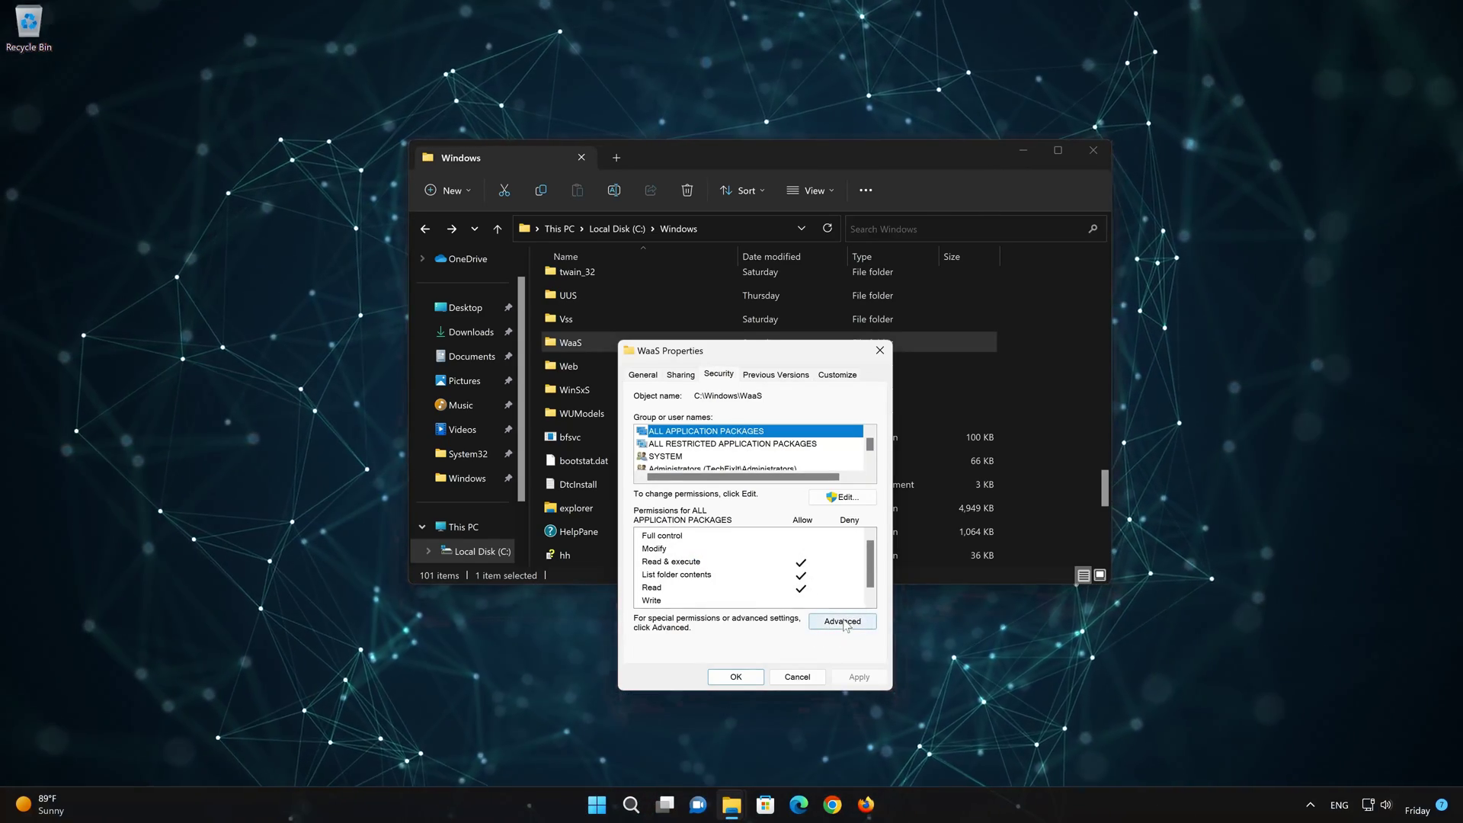
pyautogui.click(842, 621)
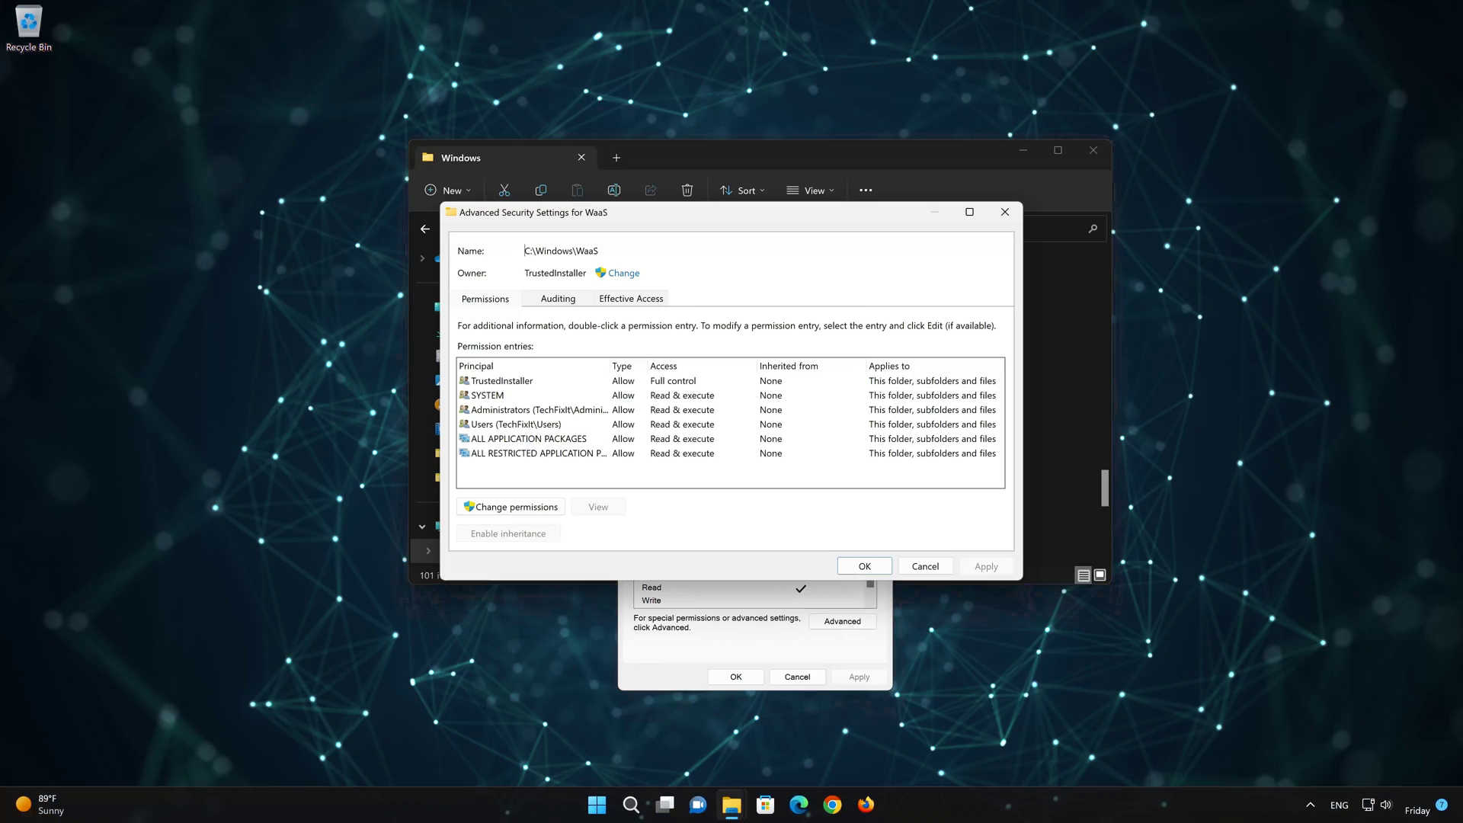
# Replace TrustedInstaller as WaaS owner with the verified local PC account
pyautogui.click(622, 274)
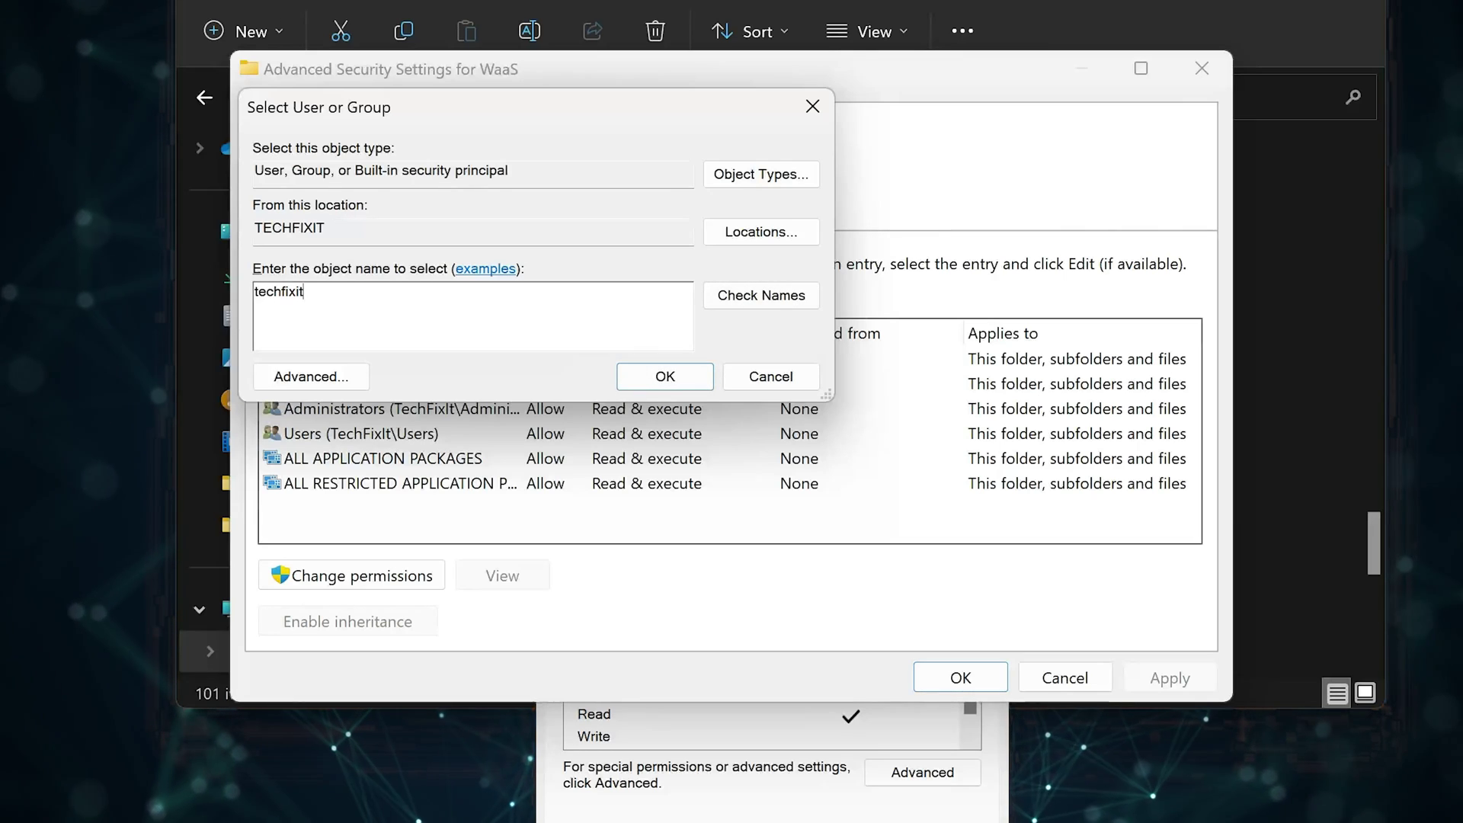
pyautogui.write('techfixit-pc')
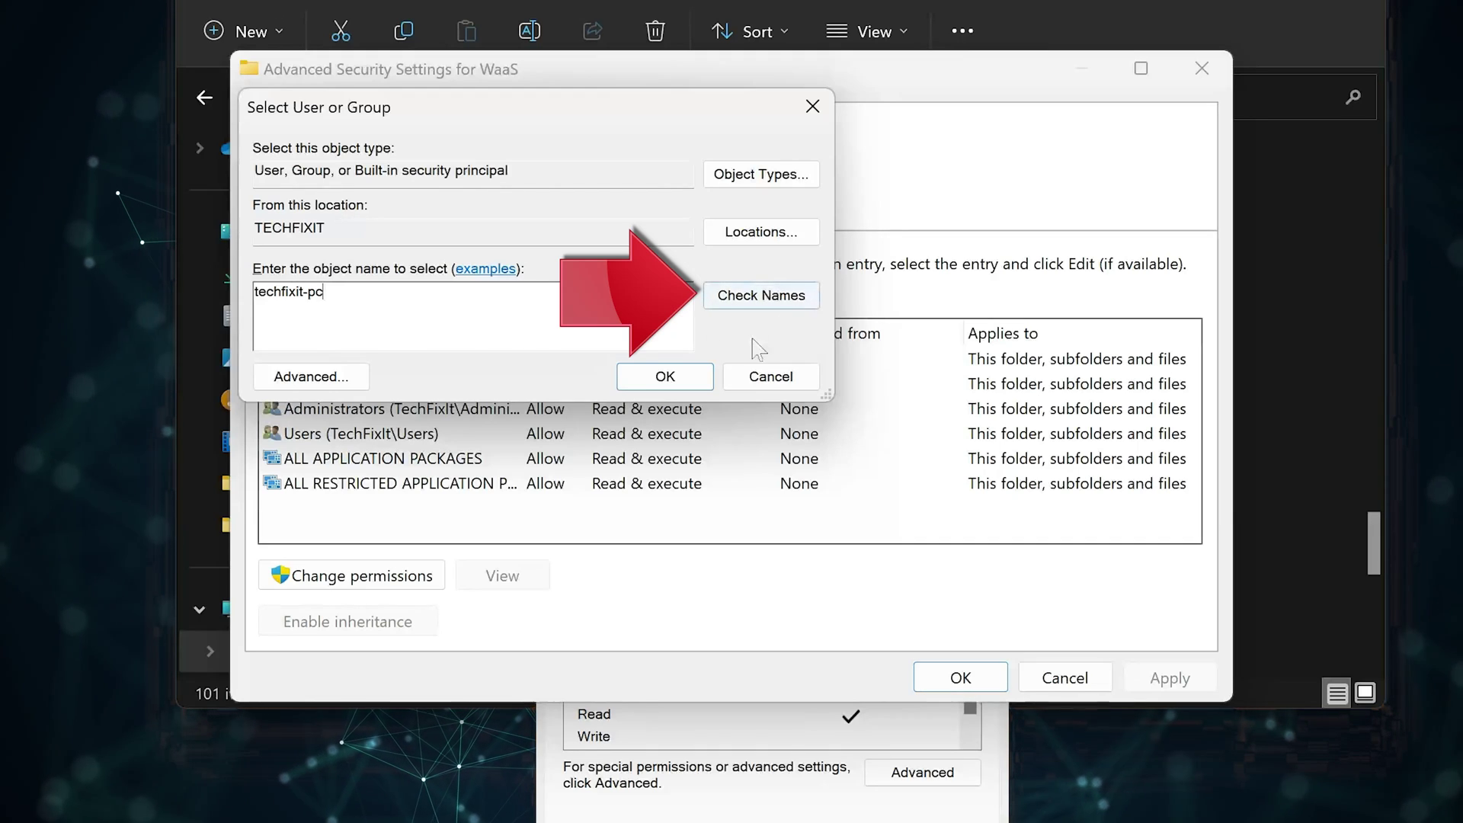
pyautogui.click(759, 299)
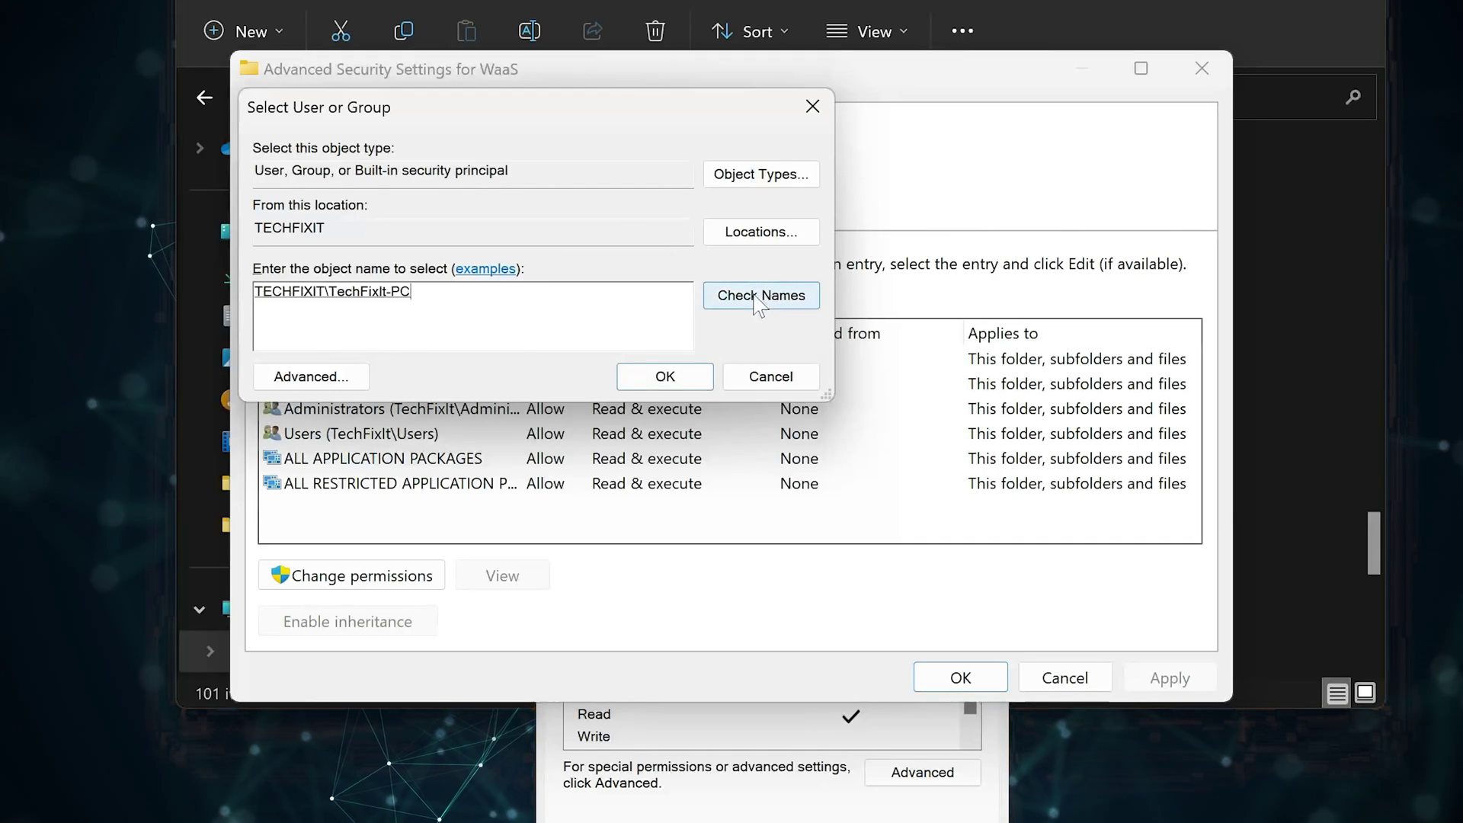
pyautogui.click(665, 376)
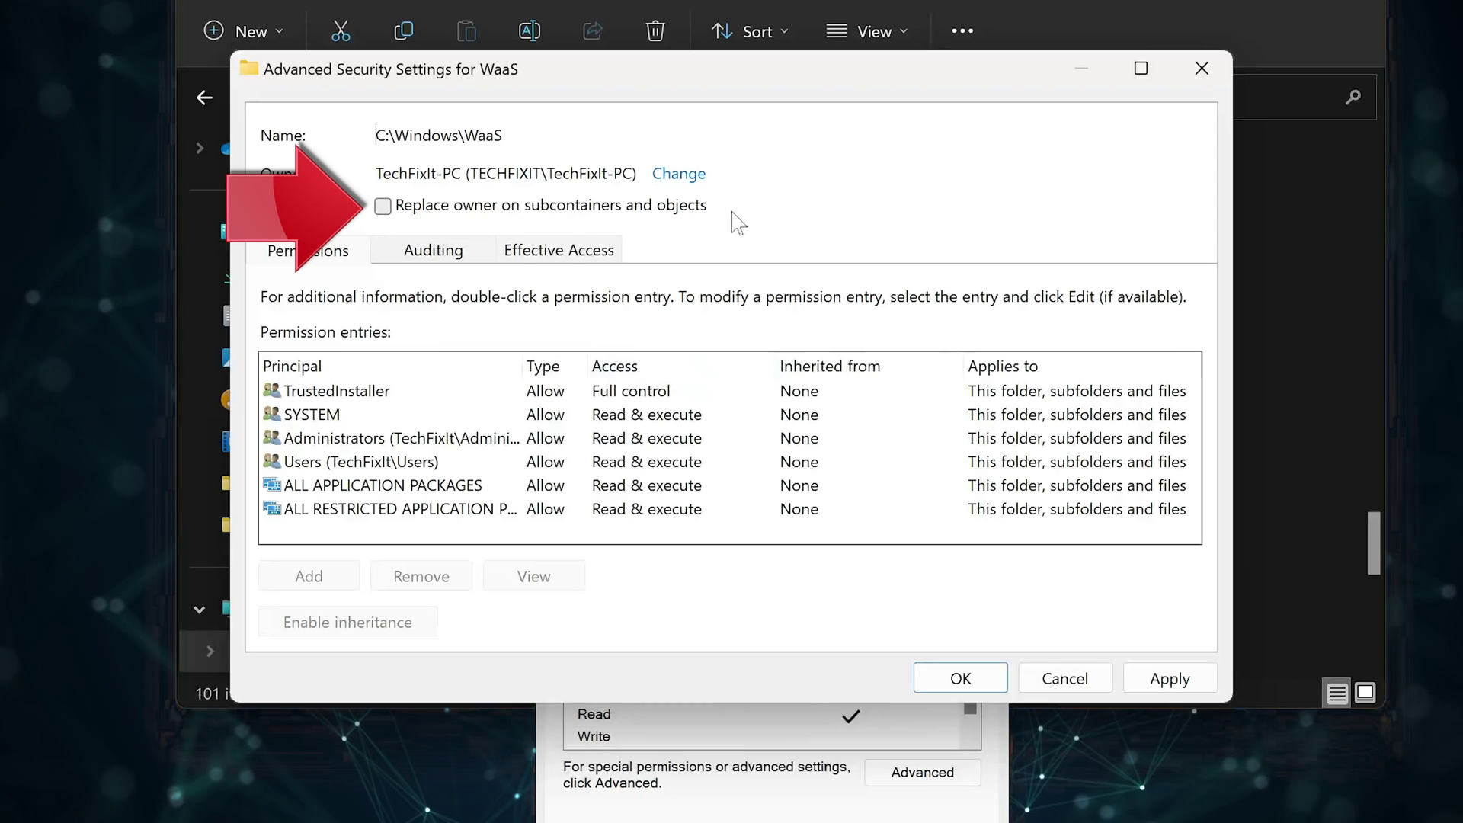
# Apply the new owner to all WaaS subcontainers and objects, acknowledging the security notice
pyautogui.click(383, 208)
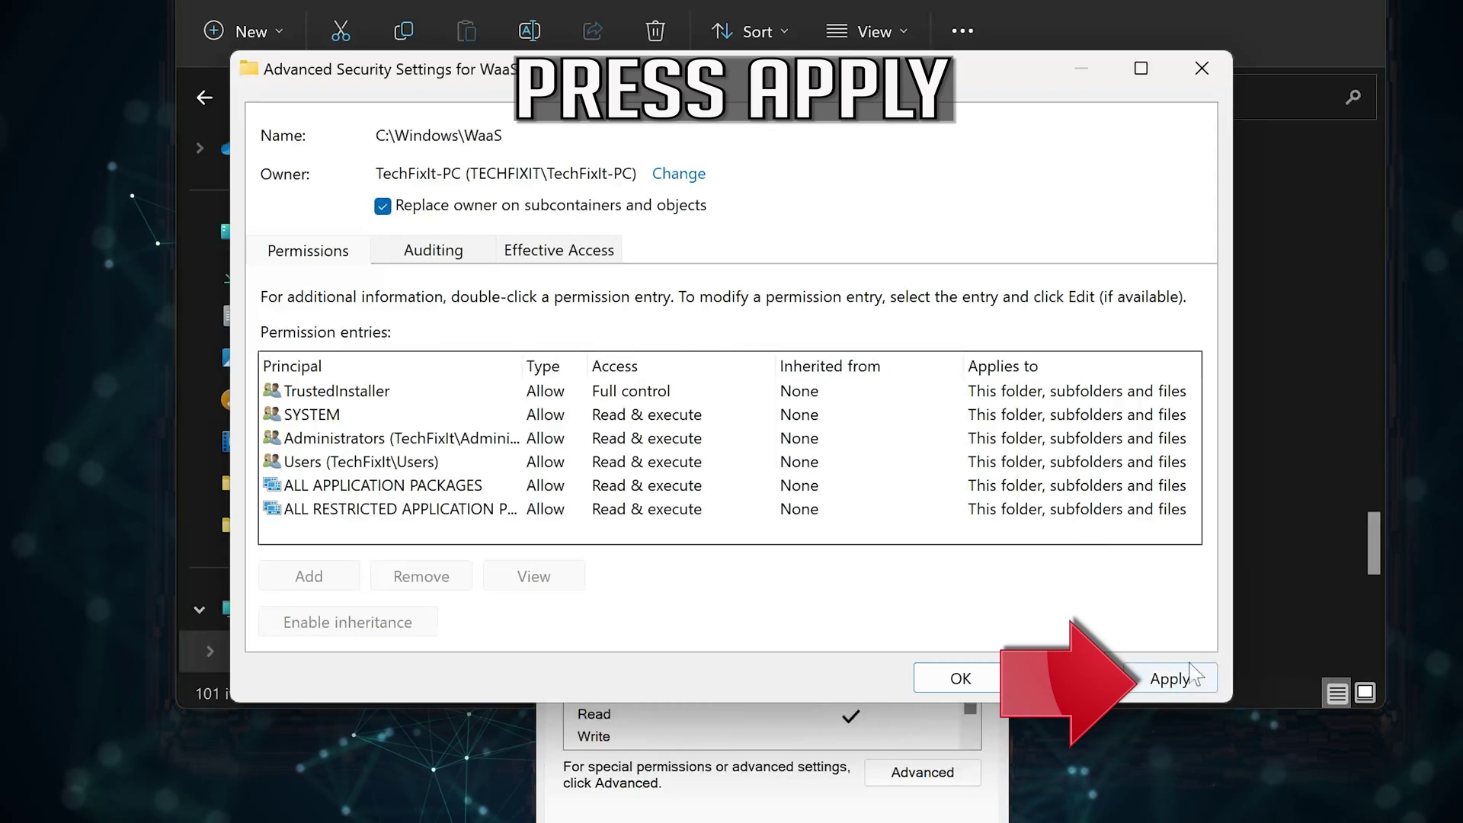
pyautogui.click(1170, 680)
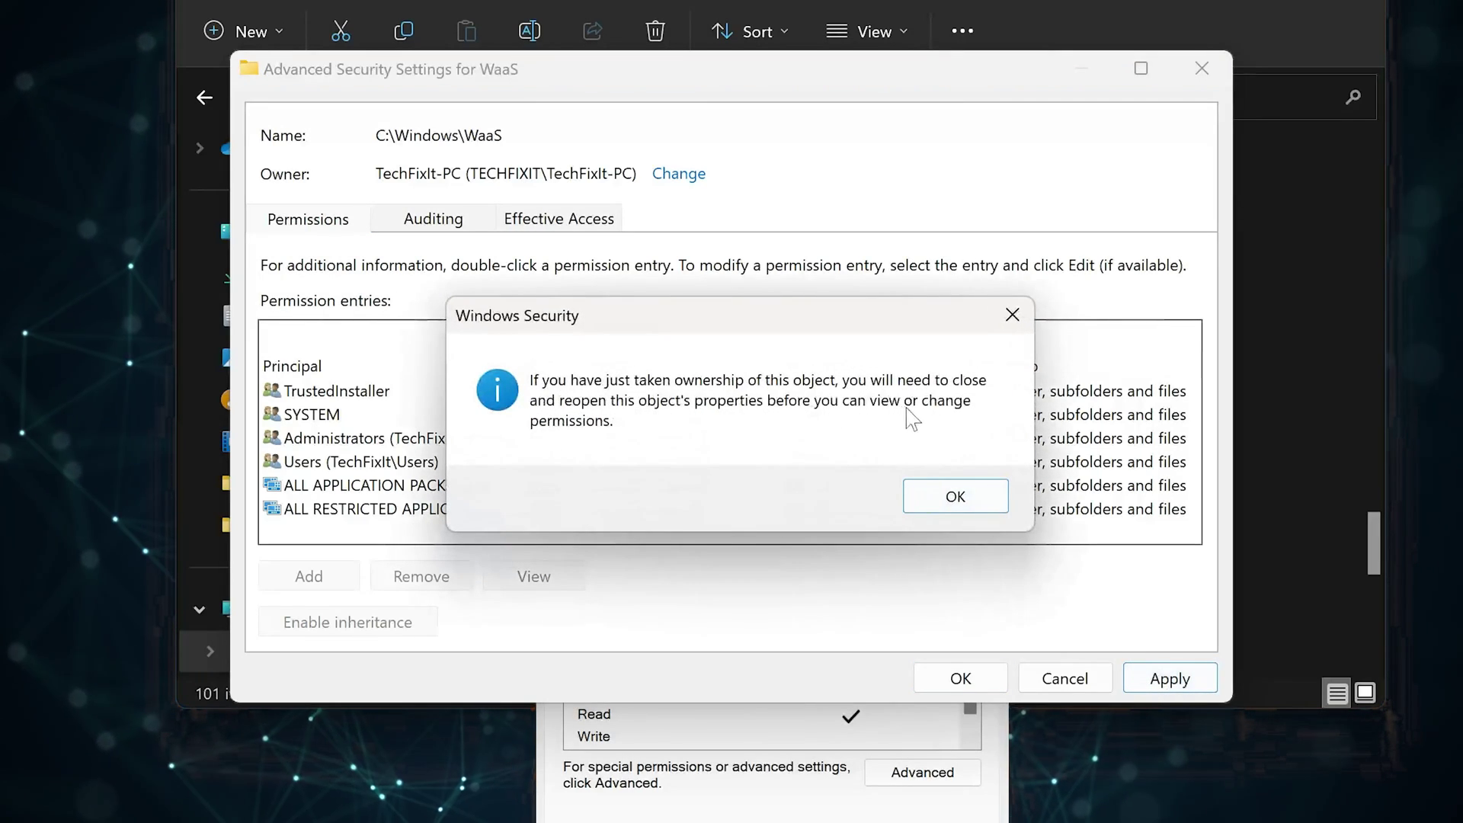
pyautogui.click(956, 497)
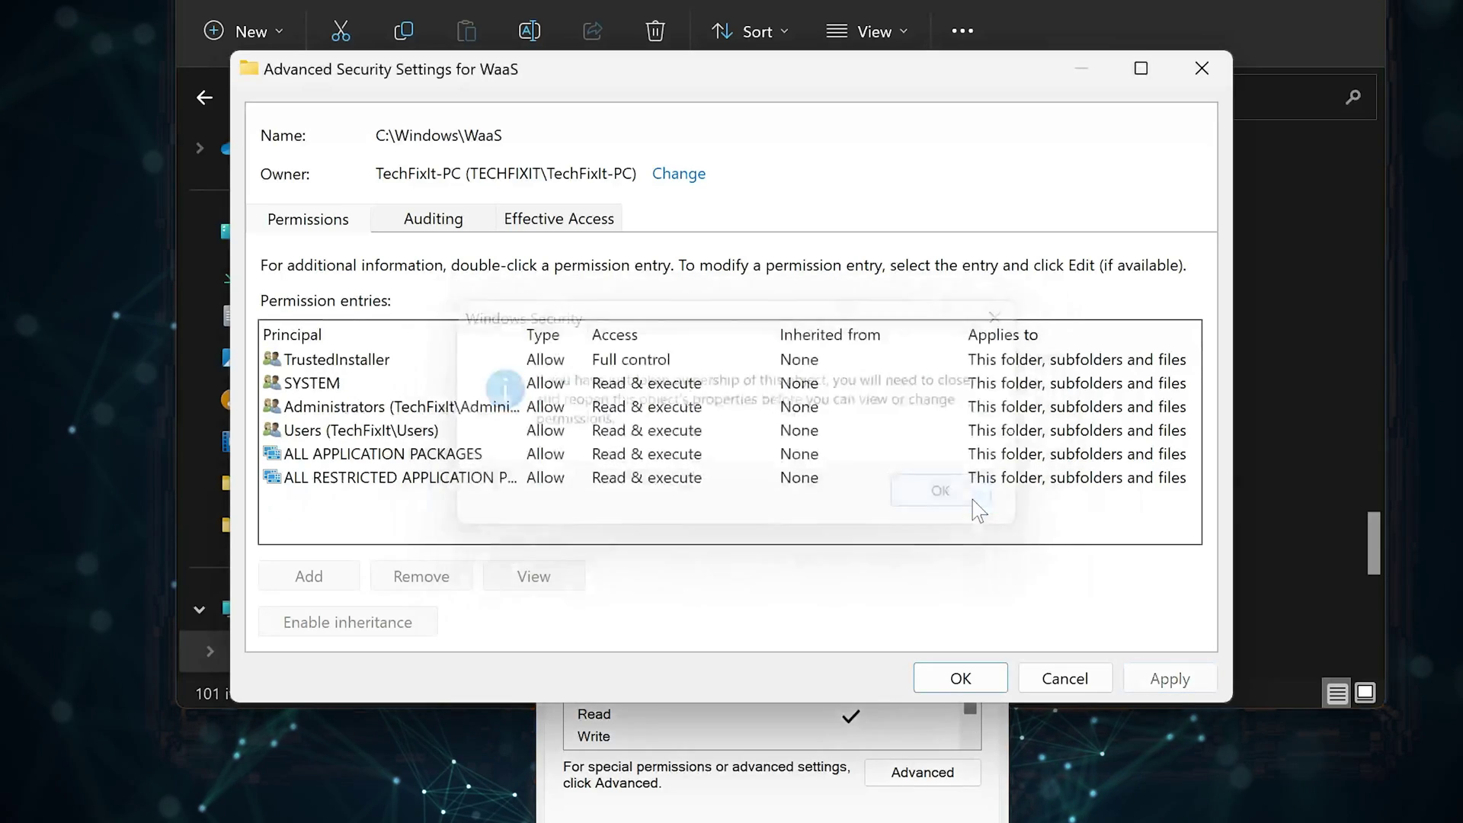
pyautogui.click(960, 679)
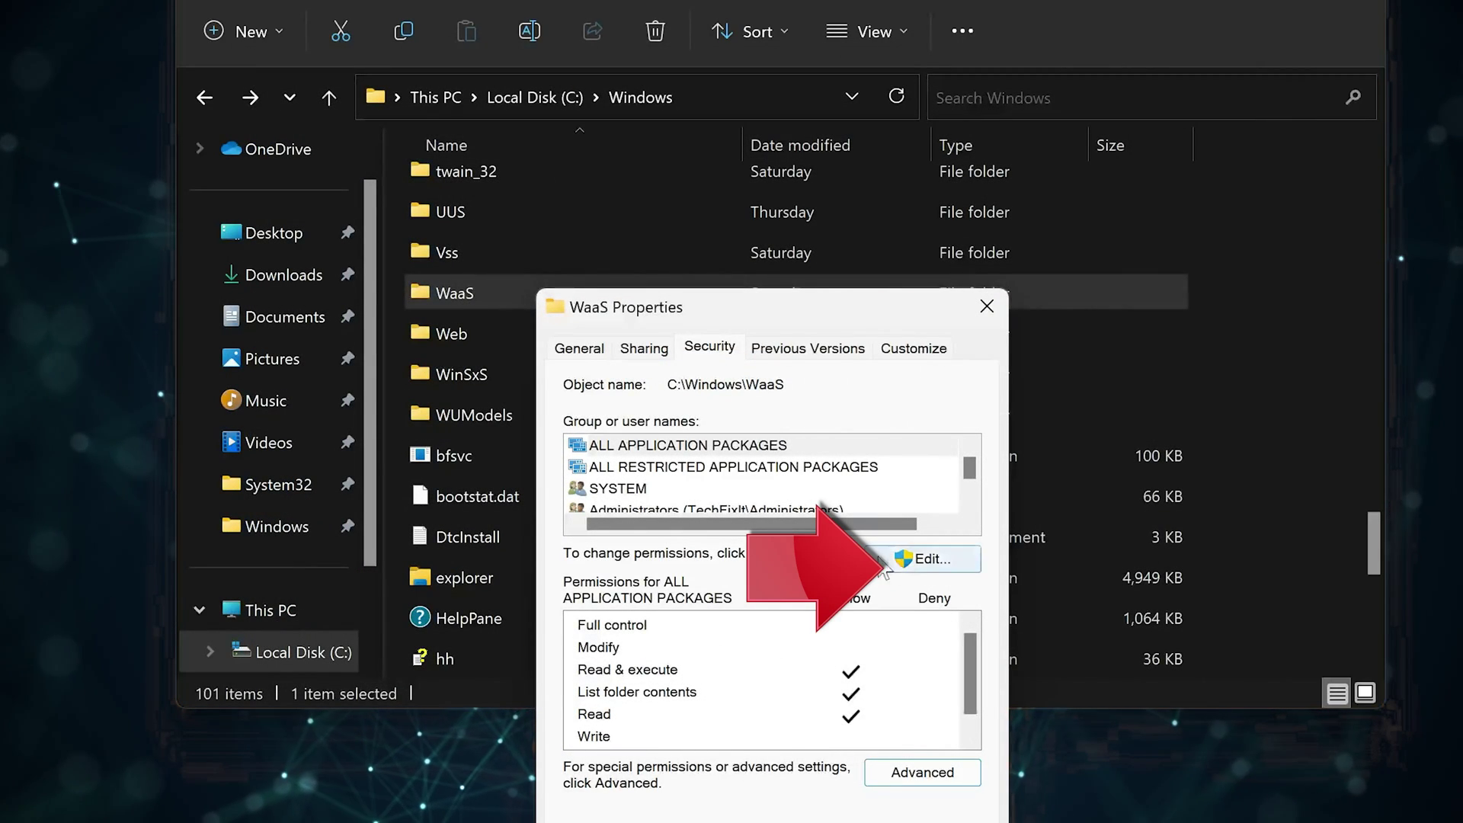
# Allow Full control for the Administrators group on WaaS, confirming the system-folder warning
pyautogui.click(923, 562)
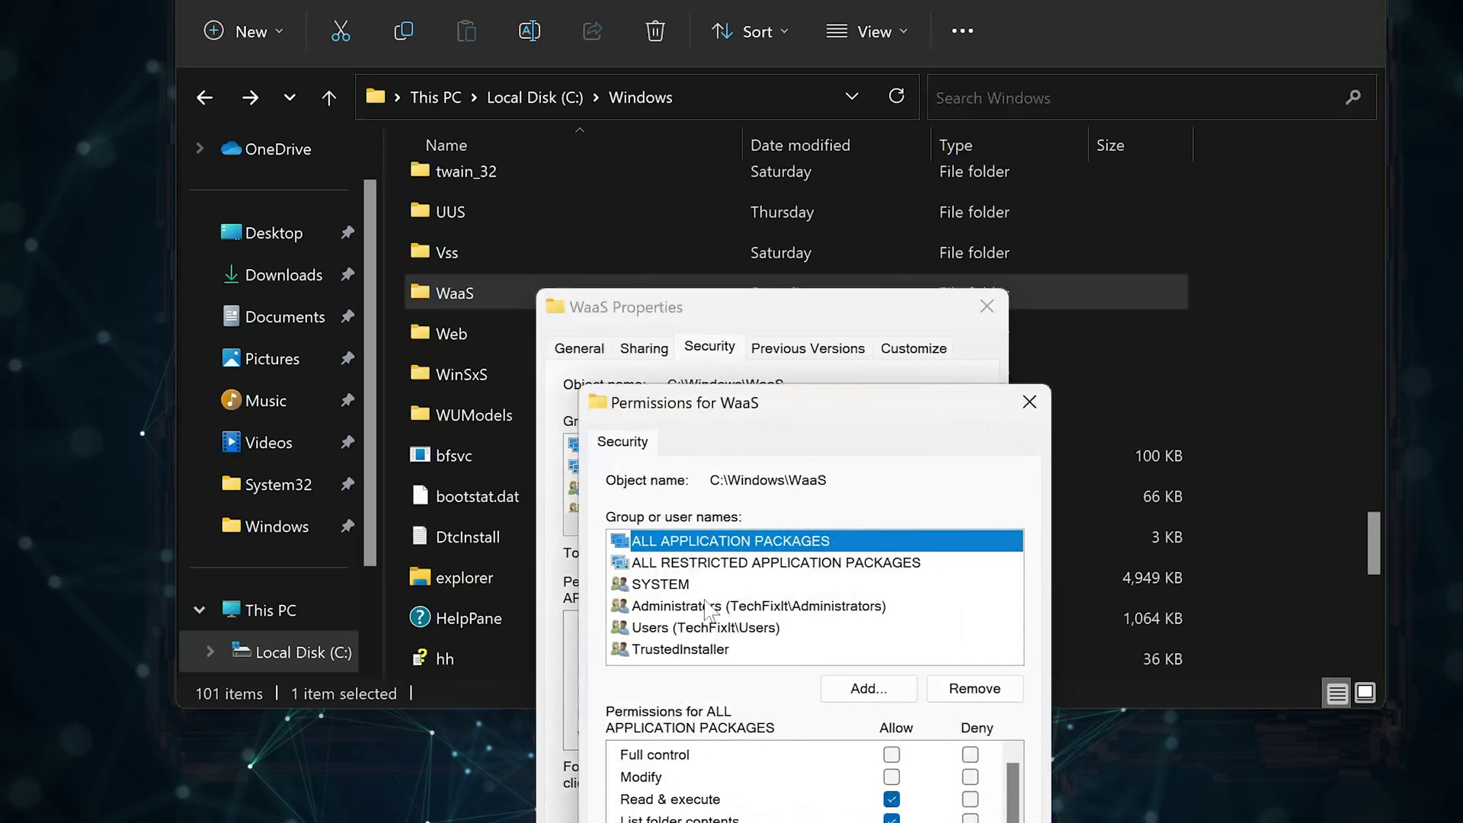
pyautogui.click(619, 606)
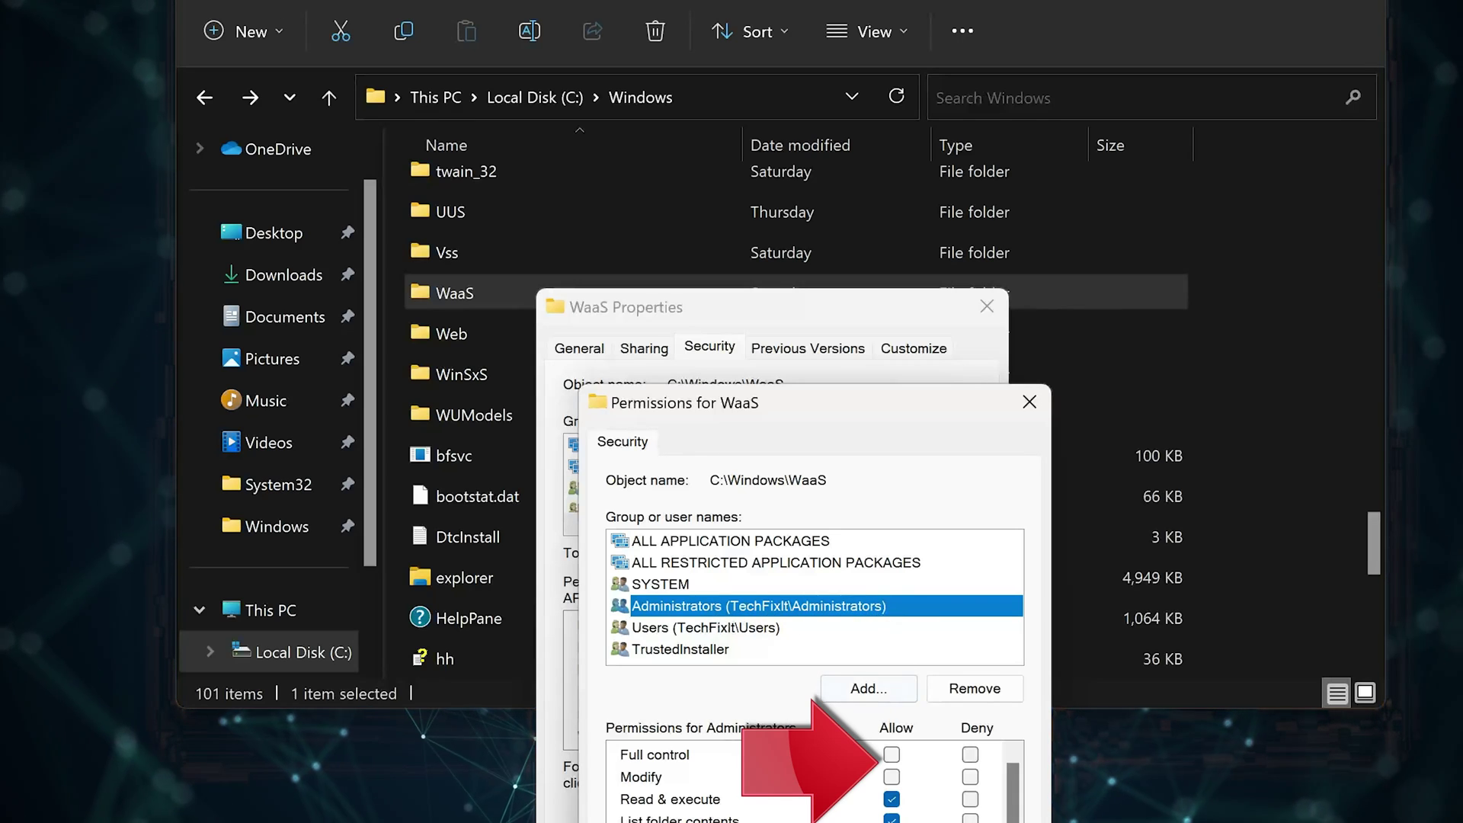
pyautogui.click(754, 762)
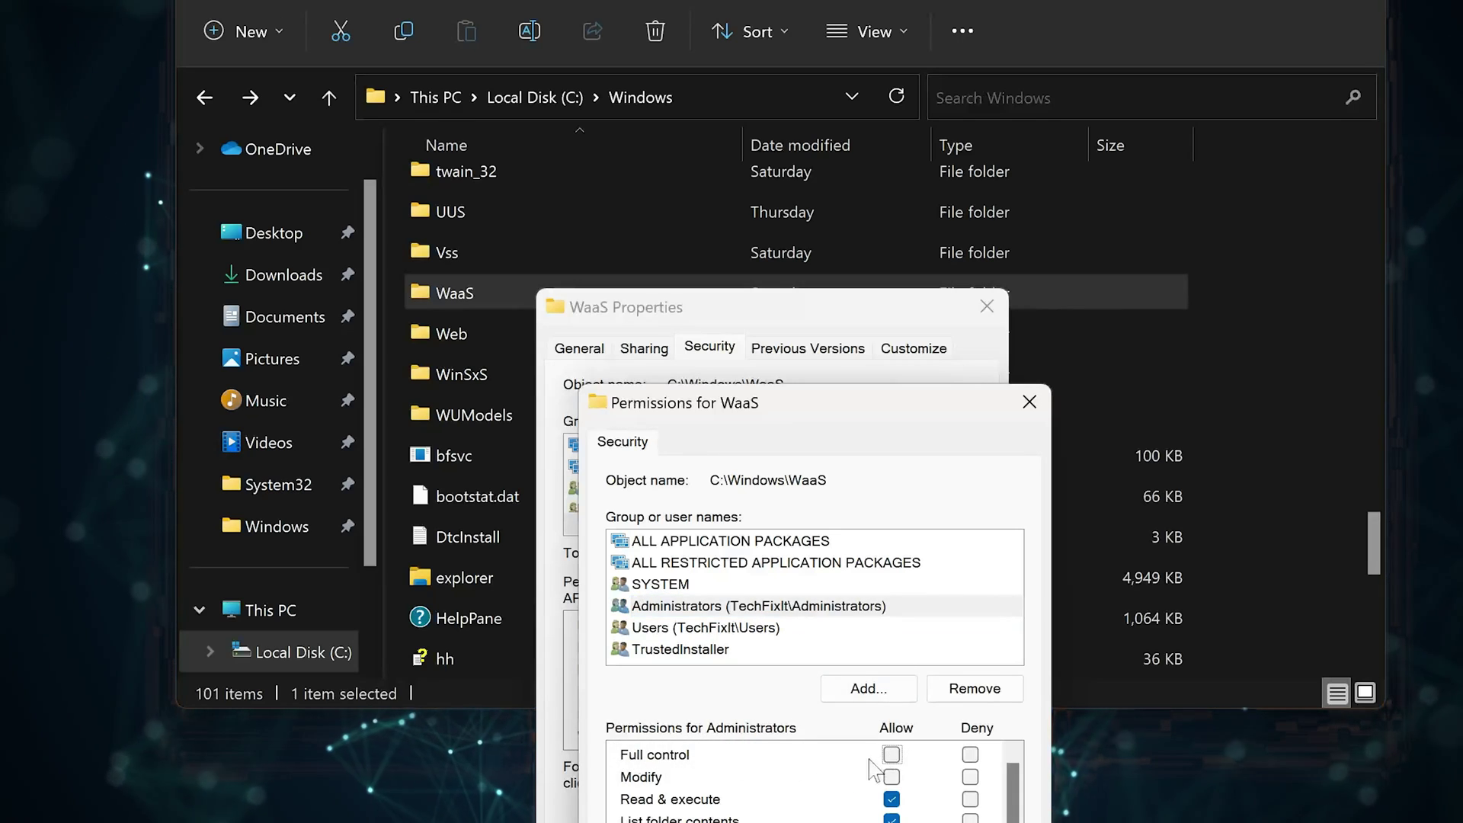
pyautogui.click(891, 755)
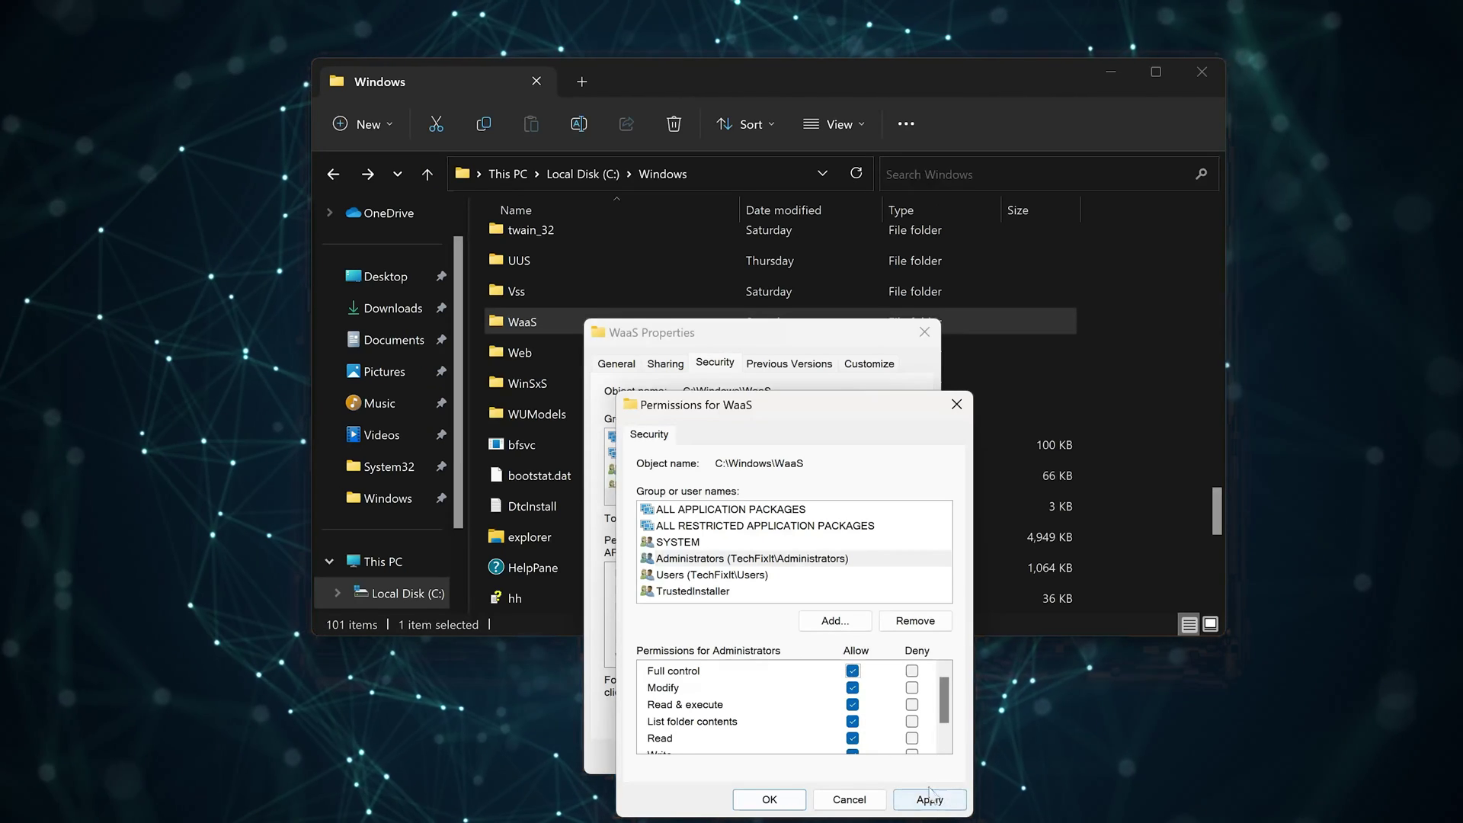
pyautogui.click(932, 800)
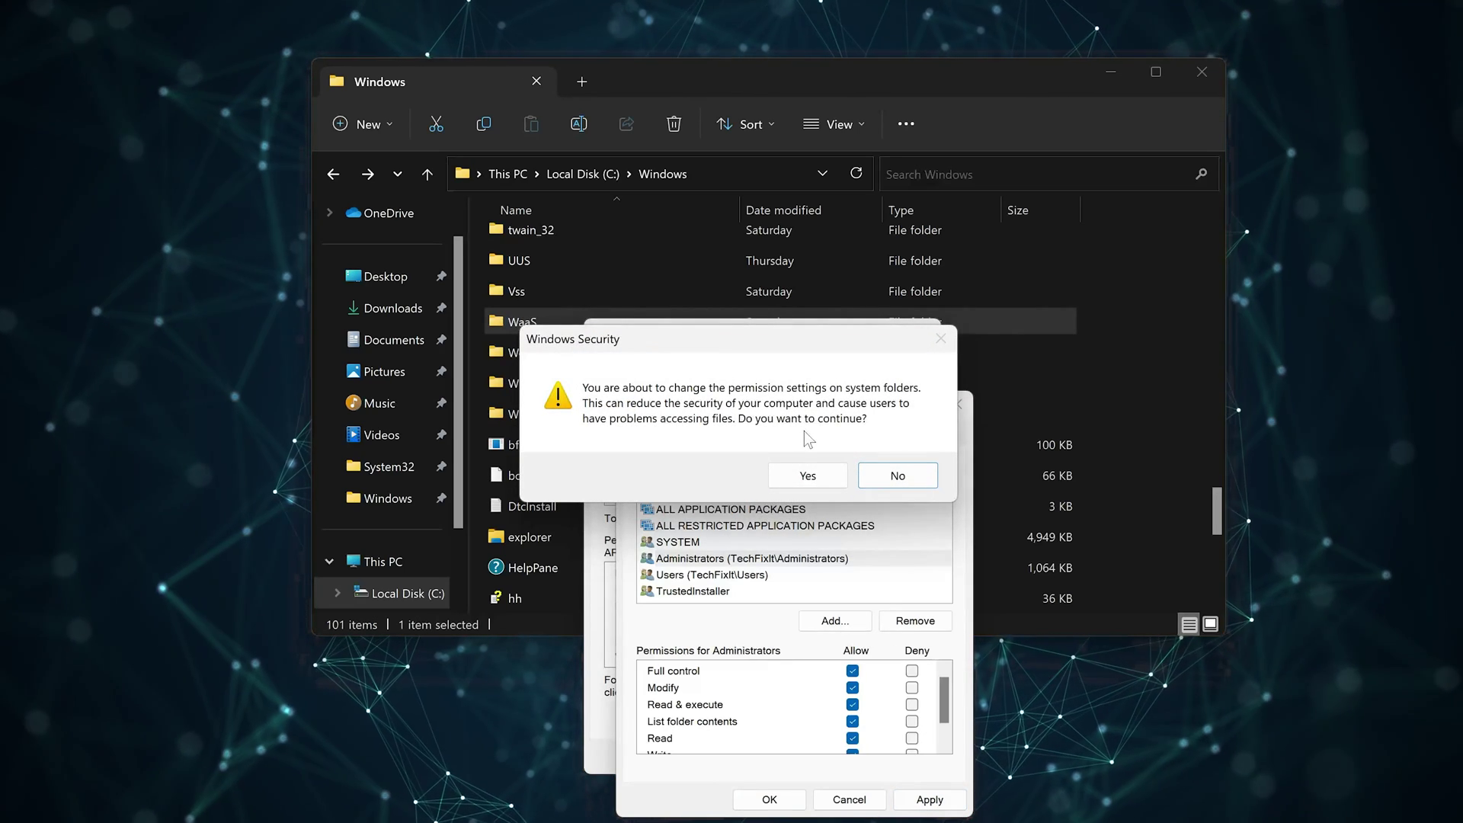
pyautogui.click(811, 475)
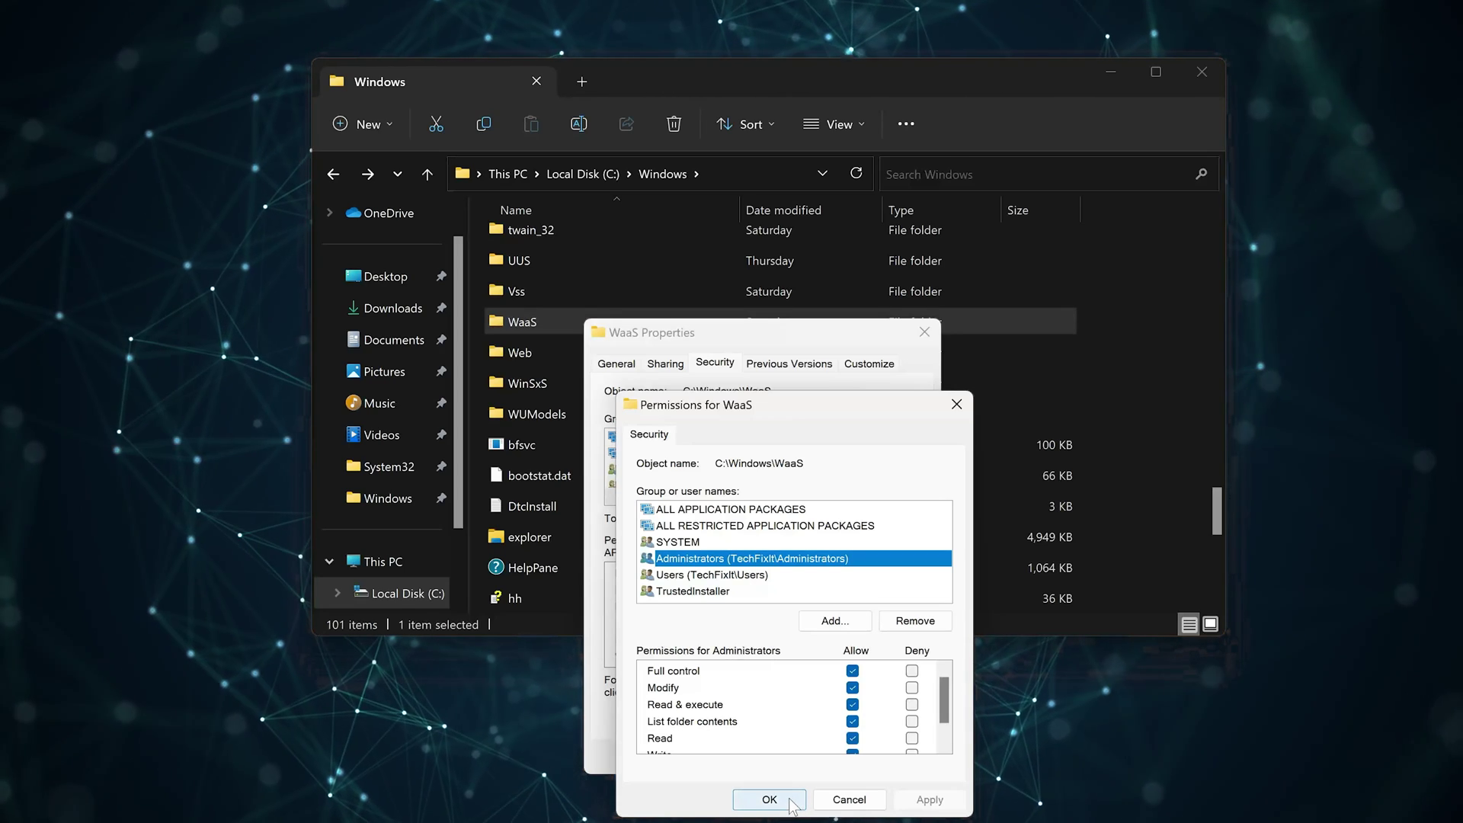
pyautogui.click(792, 802)
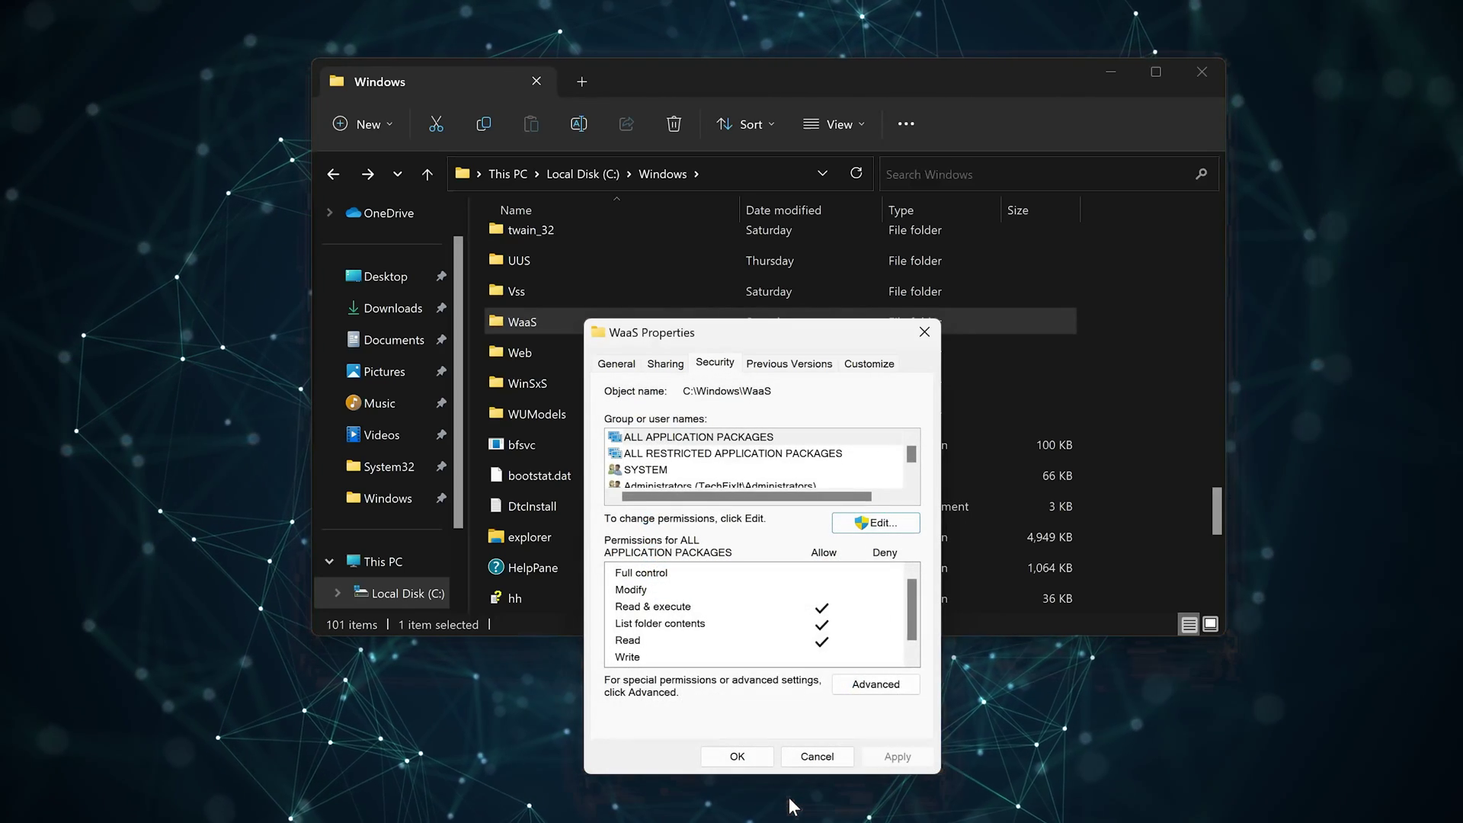
# Enable 'Replace all child object permission entries' for WaaS and confirm both warning prompts
pyautogui.click(877, 677)
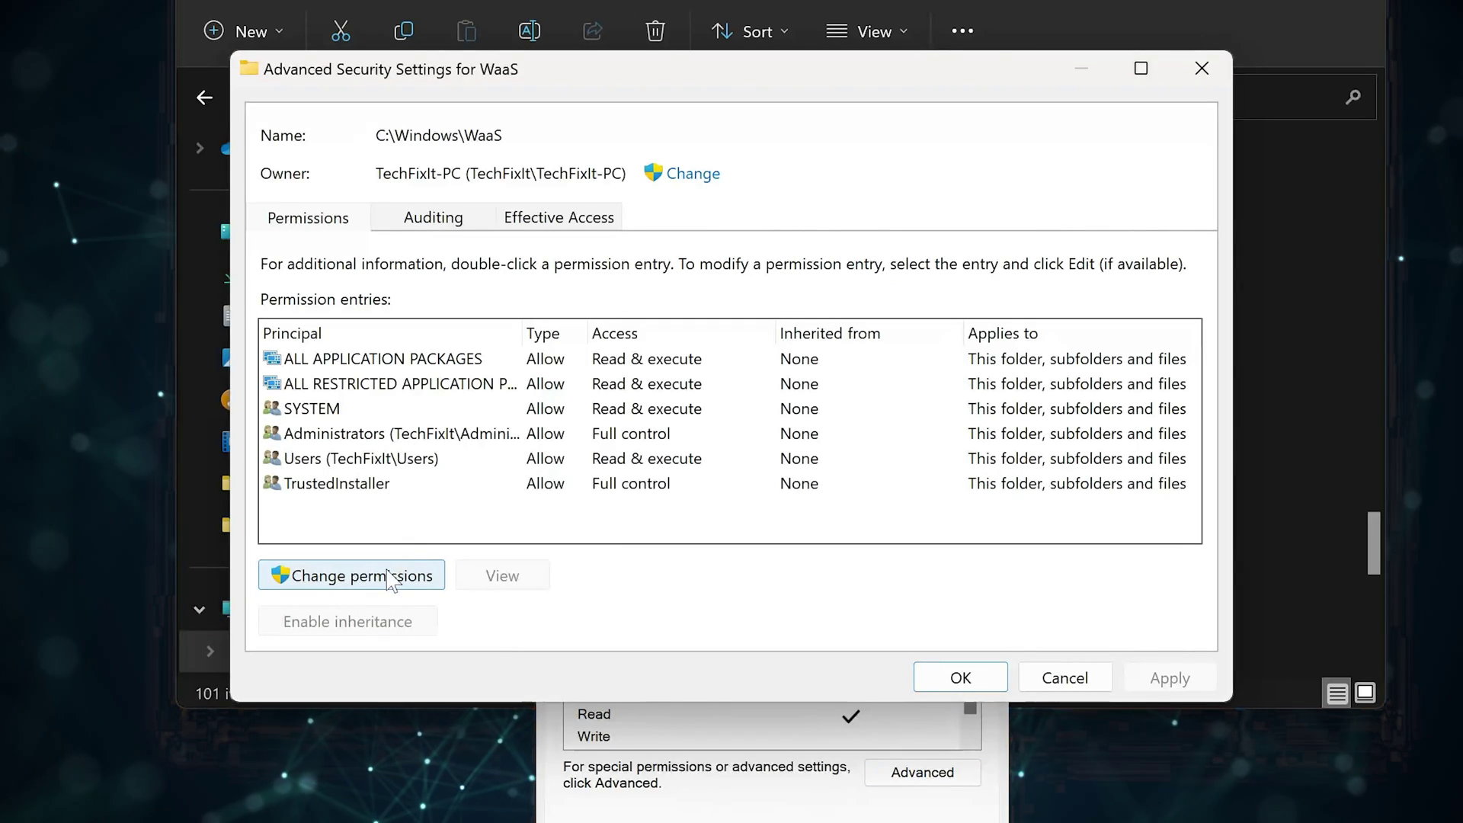
pyautogui.click(389, 577)
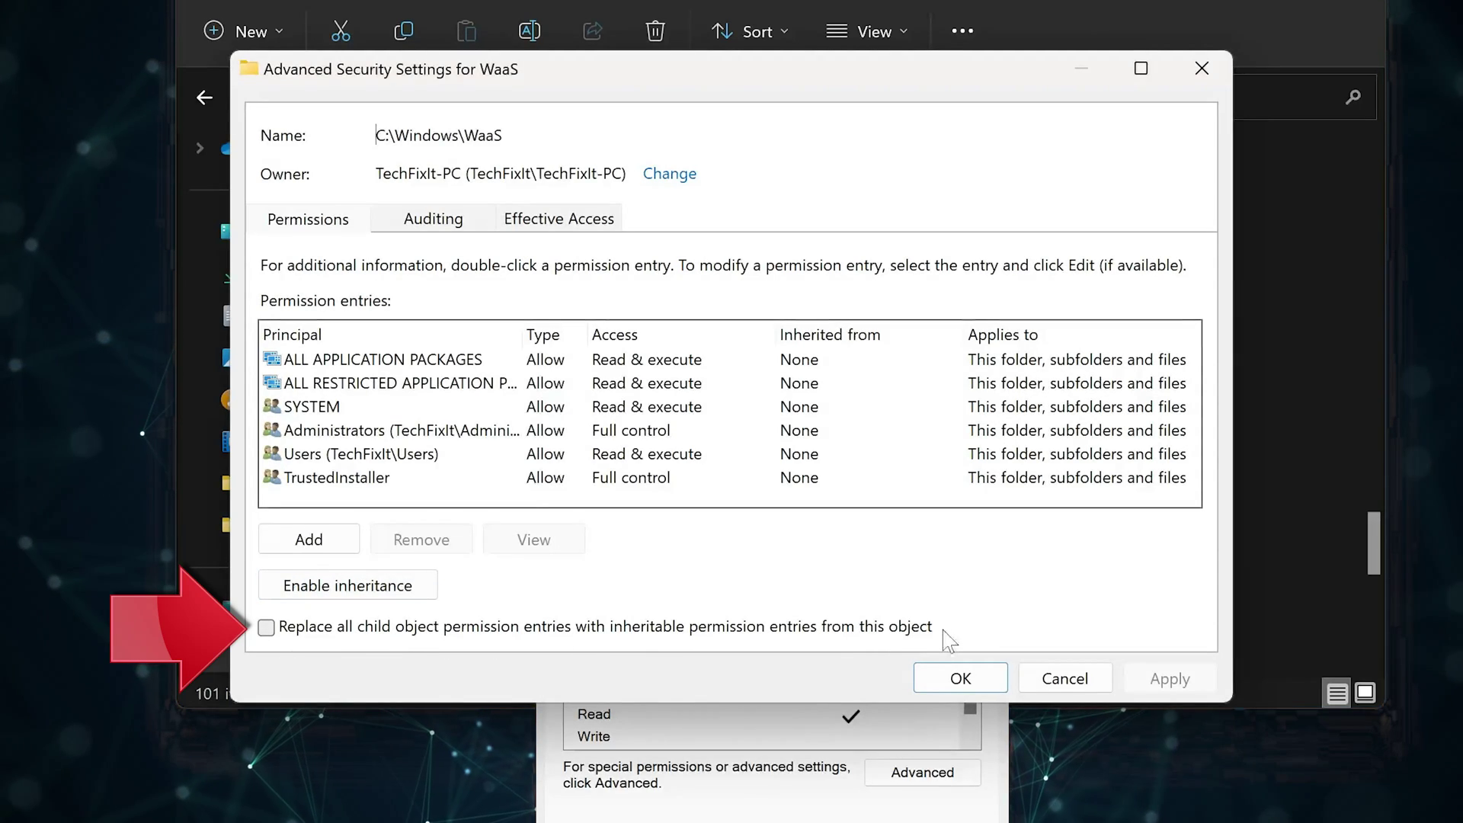
pyautogui.click(271, 631)
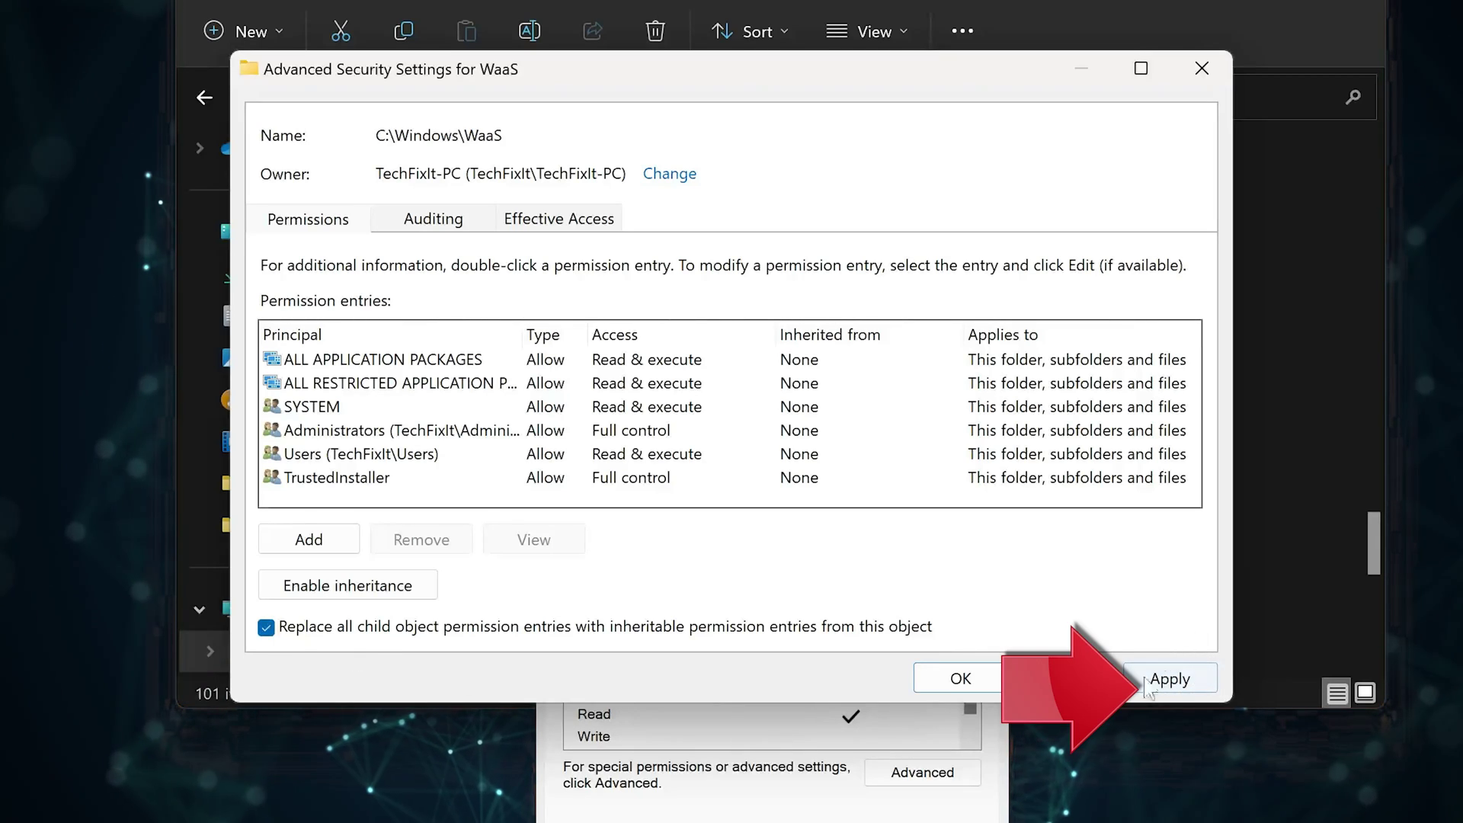
pyautogui.click(1183, 685)
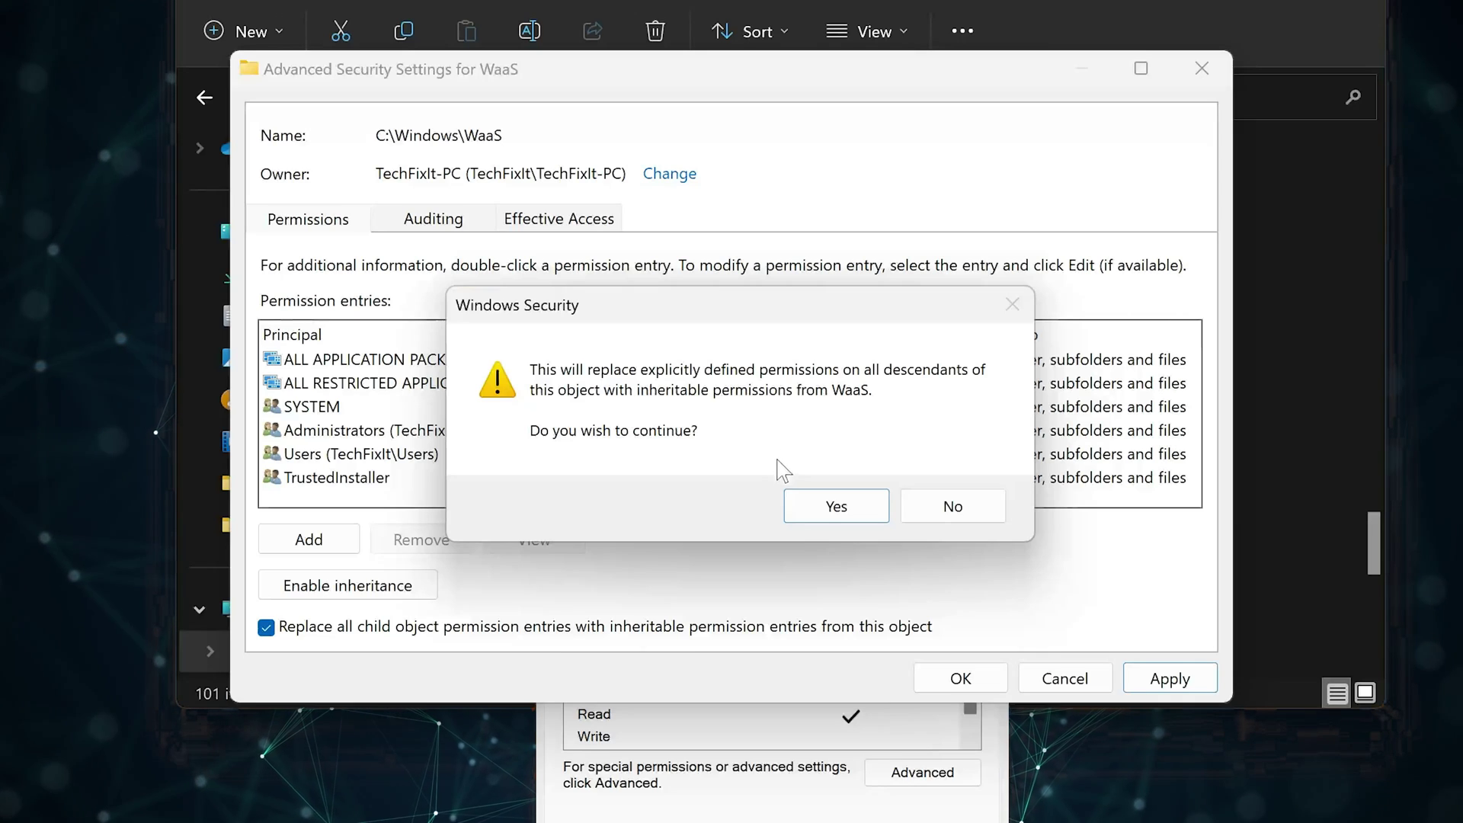
pyautogui.click(831, 509)
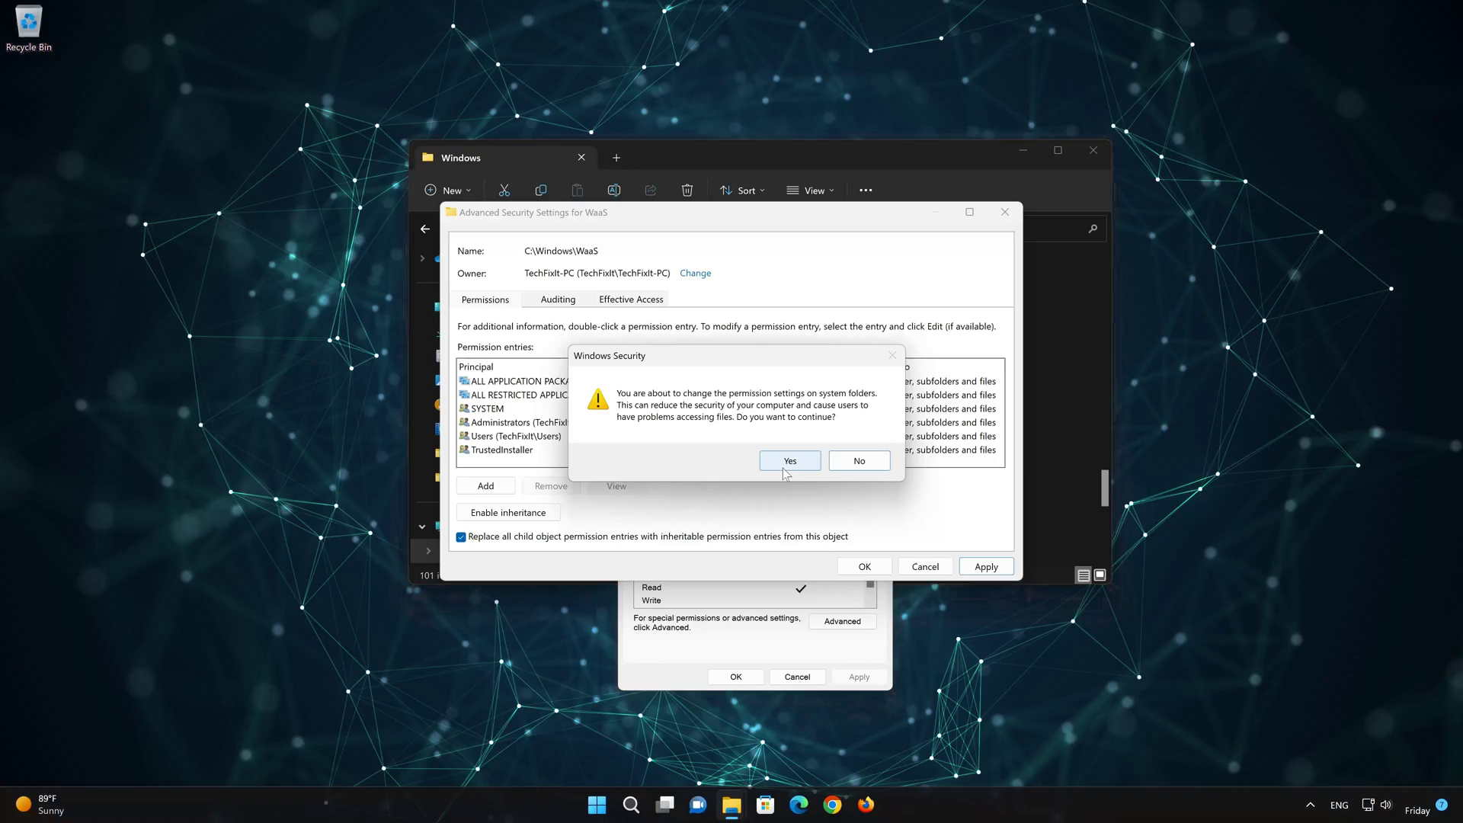
pyautogui.click(833, 496)
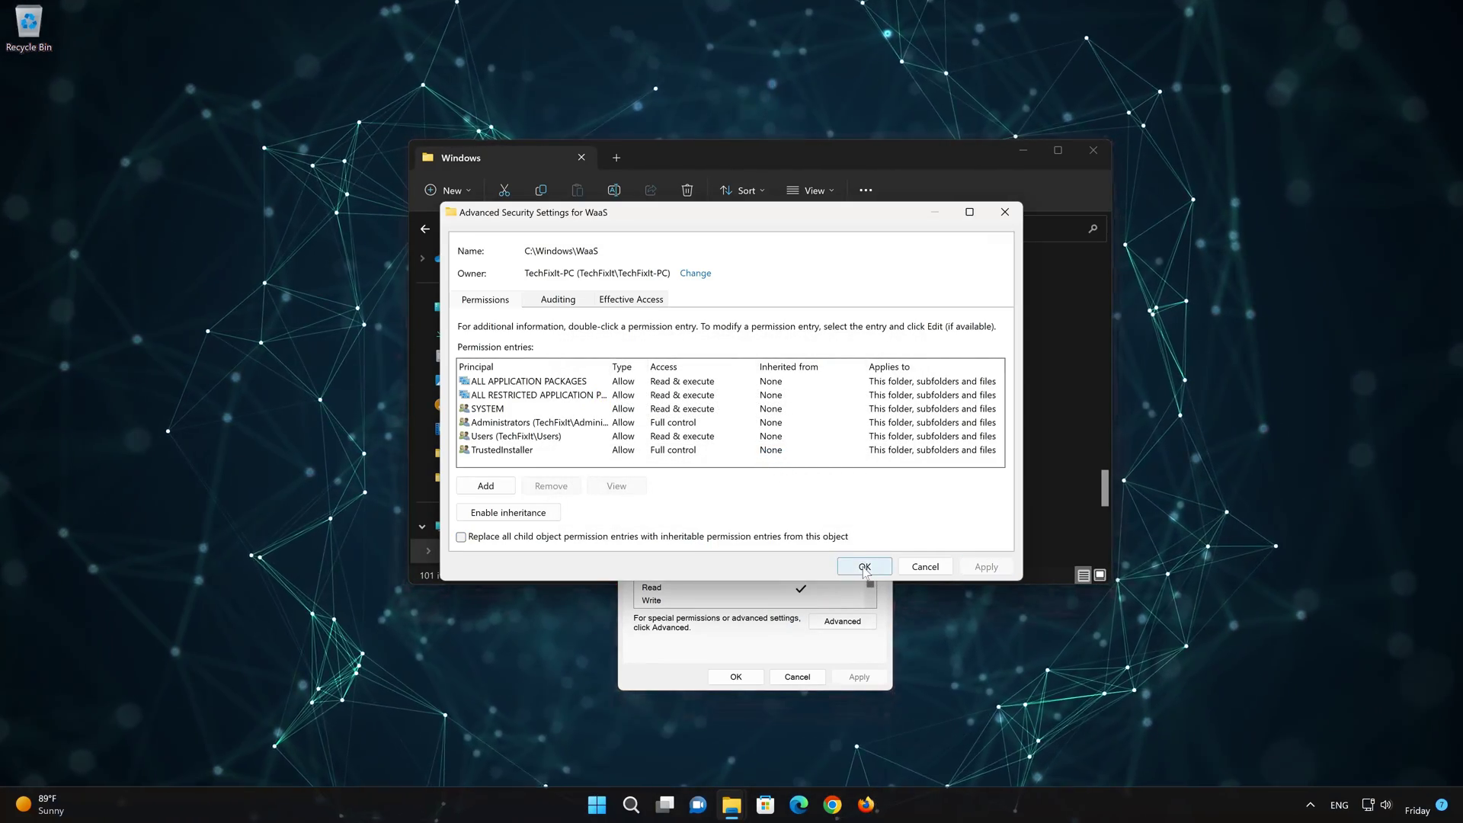
pyautogui.click(866, 570)
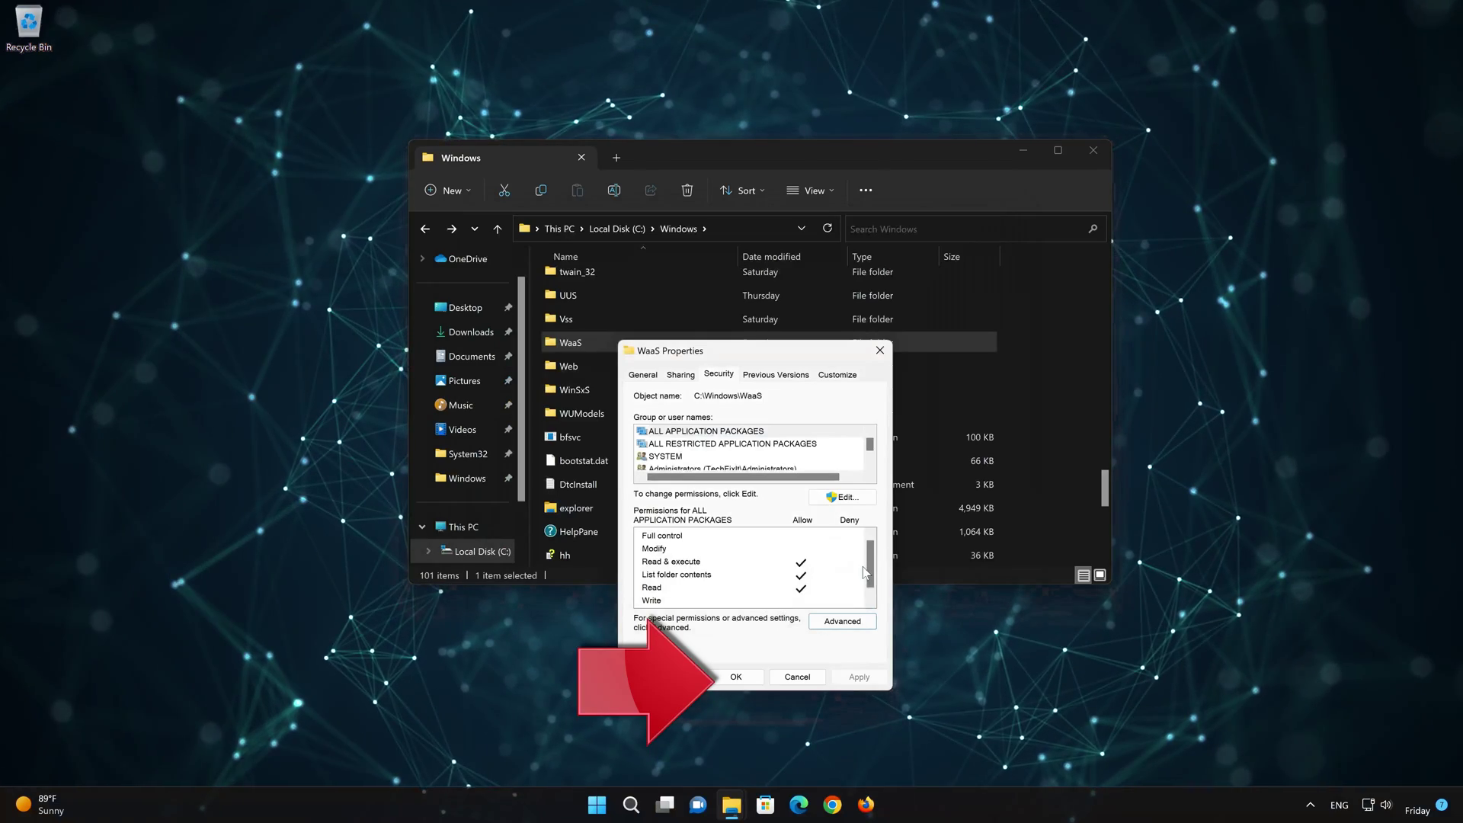
# Close WaaS Properties and delete the WaaS folder to the Recycle Bin
pyautogui.click(735, 678)
pyautogui.rightClick(613, 341)
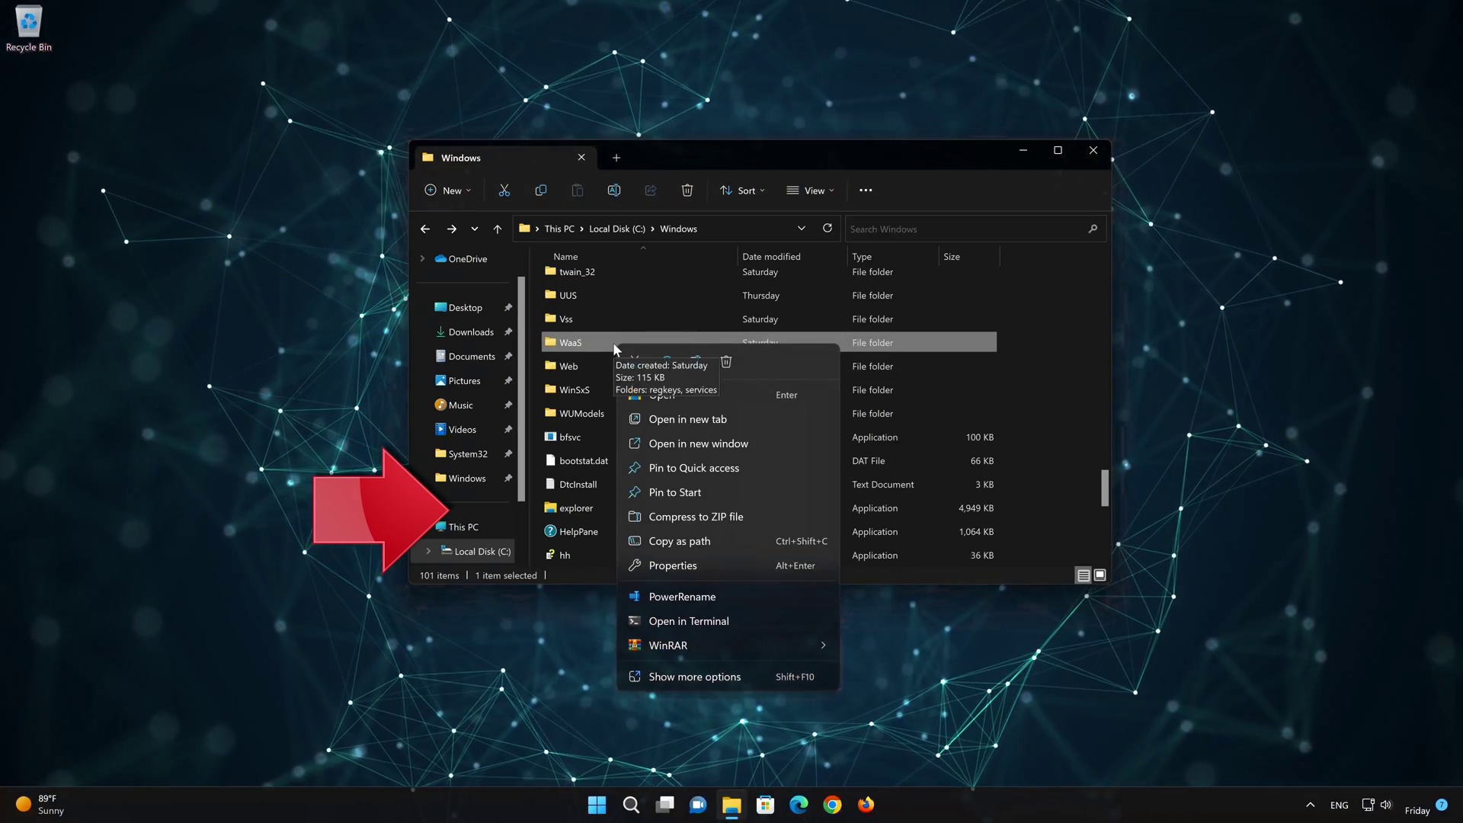
pyautogui.click(734, 365)
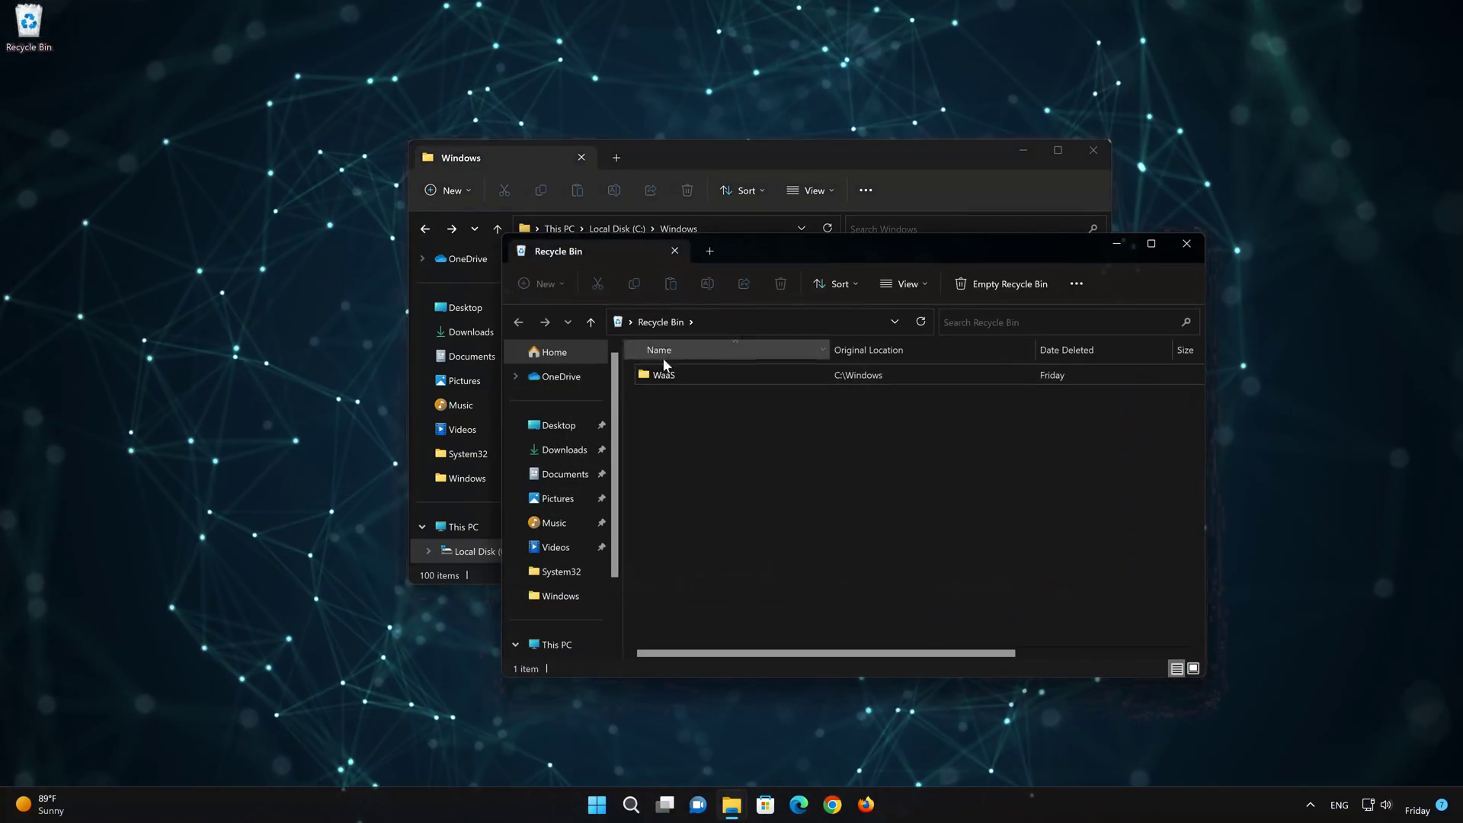
# Restore WaaS from the Recycle Bin back into the Windows folder
pyautogui.rightClick(663, 366)
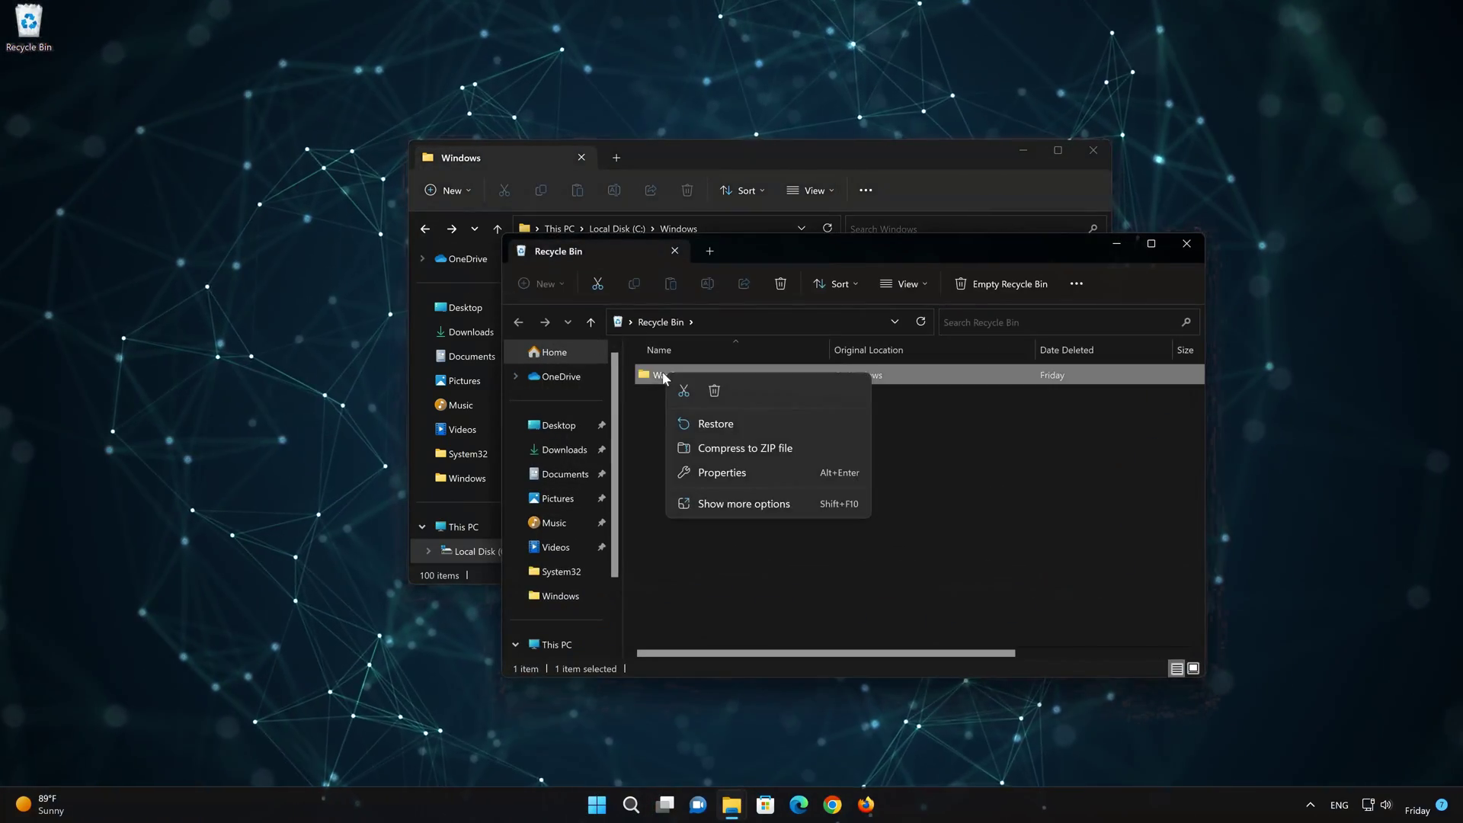
pyautogui.click(701, 418)
pyautogui.click(715, 379)
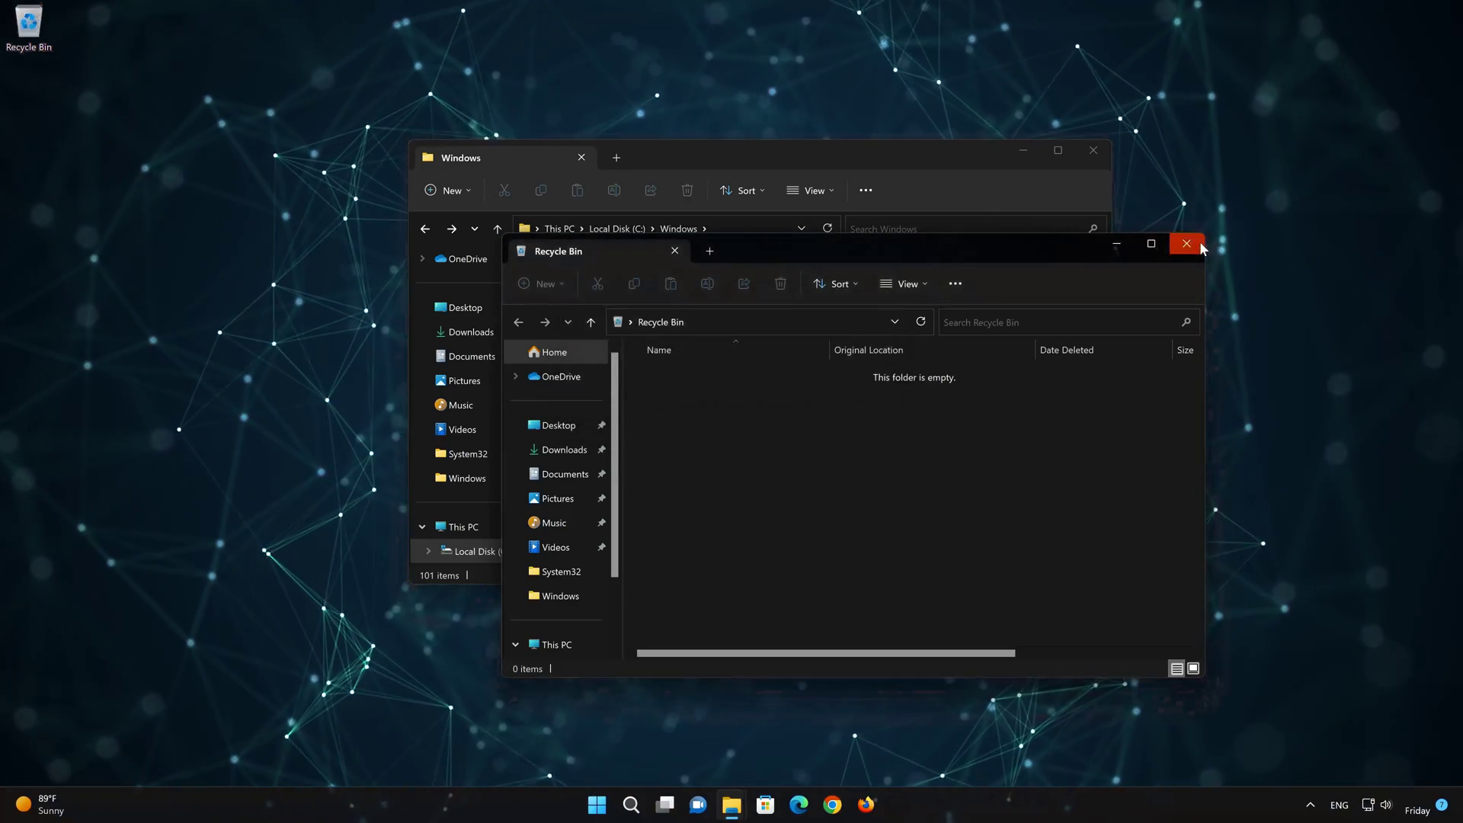